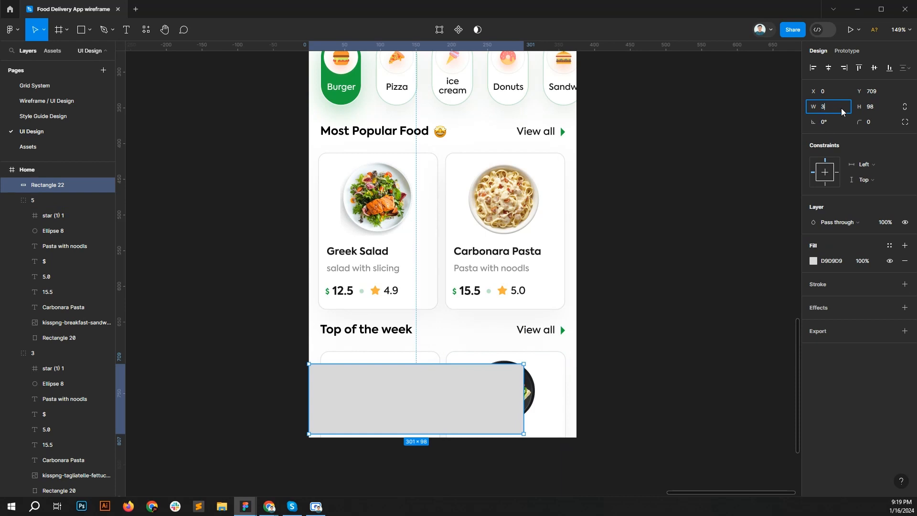
Resize the grey rectangle to 375 × 100 and align it to the bottom edge of the Home frame
{"action": "type", "text": "75"}
{"action": "key", "text": "Tab"}
{"action": "type", "text": "1"}
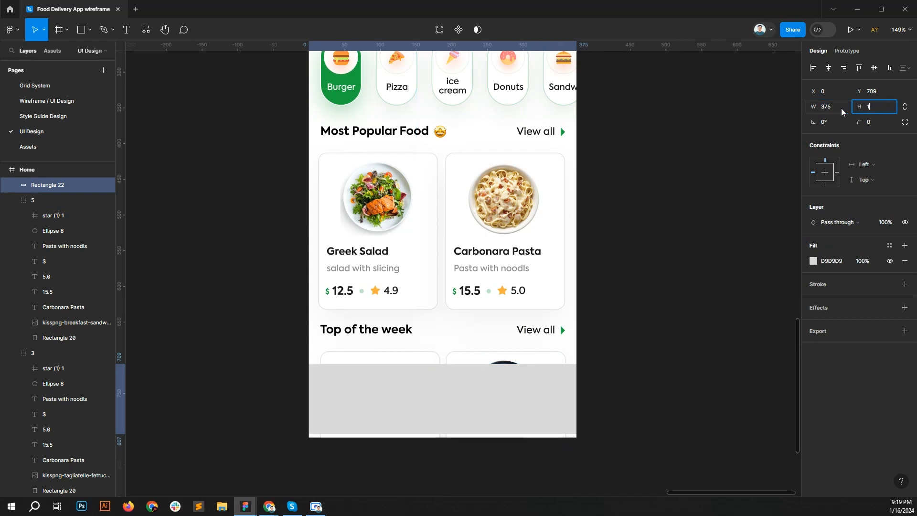
{"action": "type", "text": "00"}
{"action": "key", "text": "Return"}
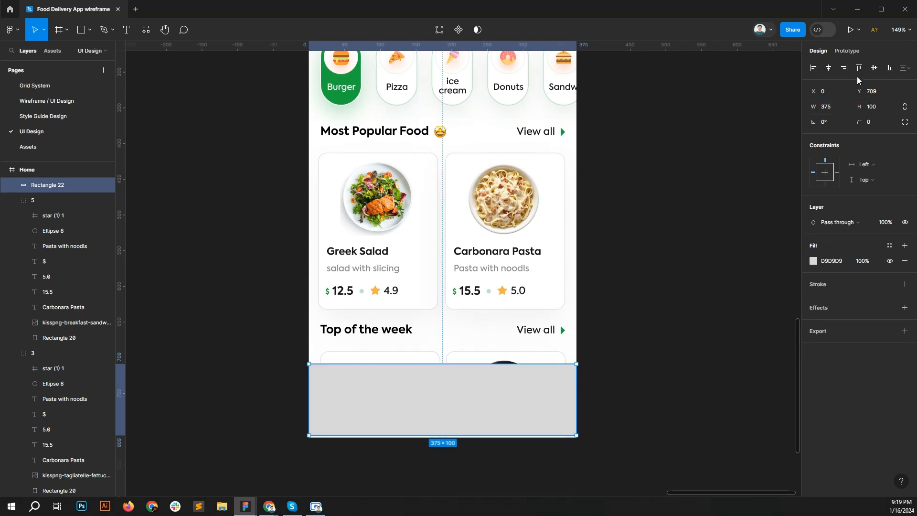
{"action": "left_click", "coordinate": [891, 68]}
{"action": "left_click", "coordinate": [682, 252]}
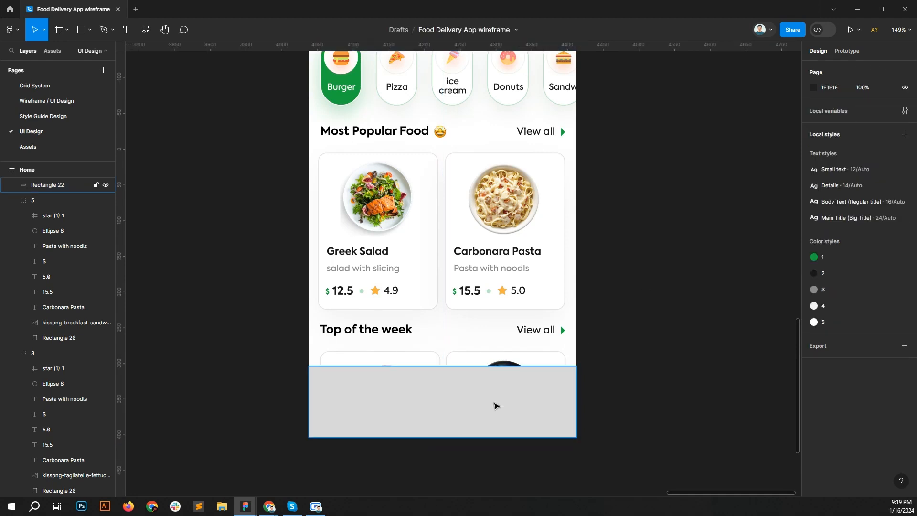
Edit the grey rectangle's vector shape by bending the middle of its top edge downward into a shallow concave curve
{"action": "left_click", "coordinate": [495, 405]}
{"action": "left_click_drag", "start_coordinate": [465, 391], "coordinate": [480, 335]}
{"action": "scroll", "coordinate": [467, 346], "scroll_direction": "up", "scroll_amount": 2}
{"action": "scroll", "coordinate": [464, 328], "scroll_direction": "down", "scroll_amount": 1}
{"action": "left_click_drag", "start_coordinate": [458, 285], "coordinate": [454, 310]}
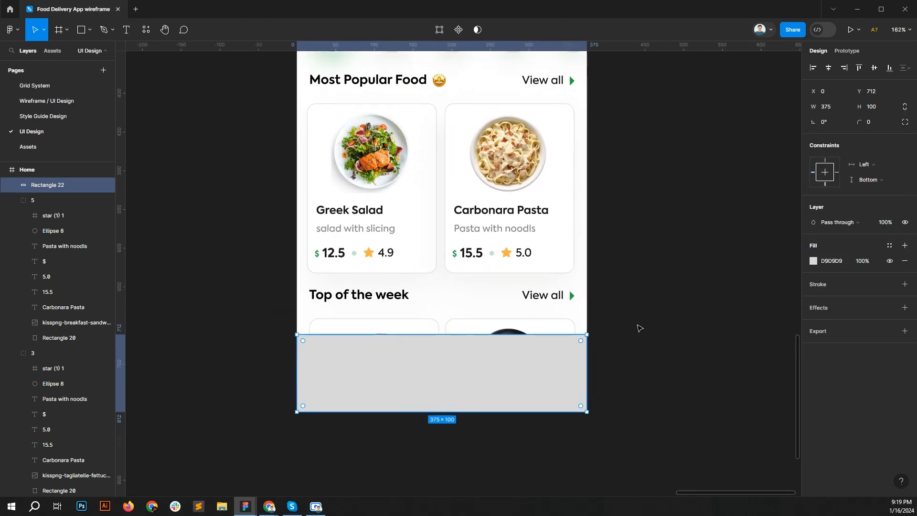
{"action": "left_click", "coordinate": [658, 336]}
{"action": "left_click", "coordinate": [506, 368]}
{"action": "double_click", "coordinate": [500, 367]}
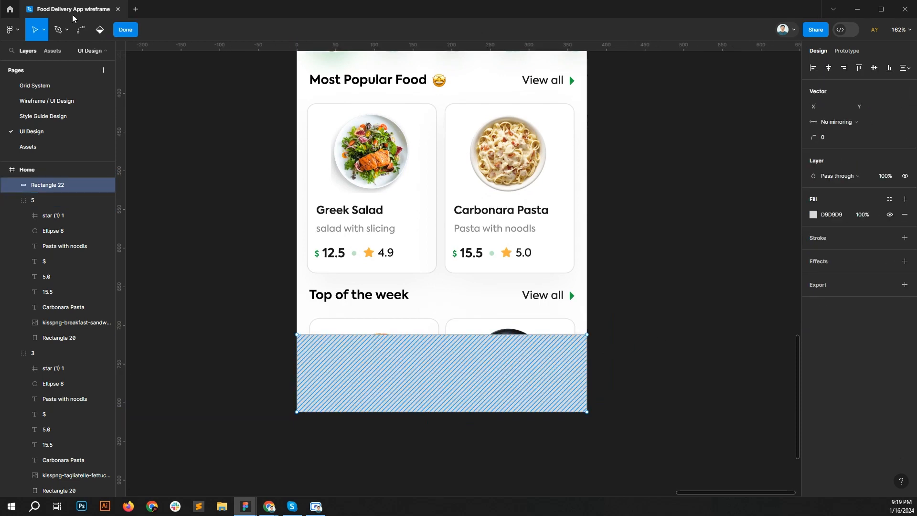
{"action": "scroll", "coordinate": [433, 338], "scroll_direction": "up", "scroll_amount": 3}
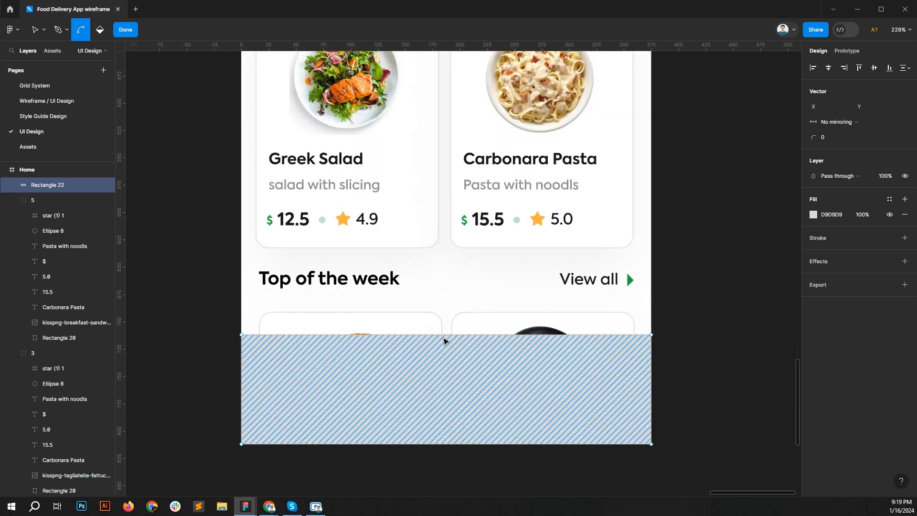
{"action": "left_click_drag", "start_coordinate": [449, 340], "coordinate": [448, 365]}
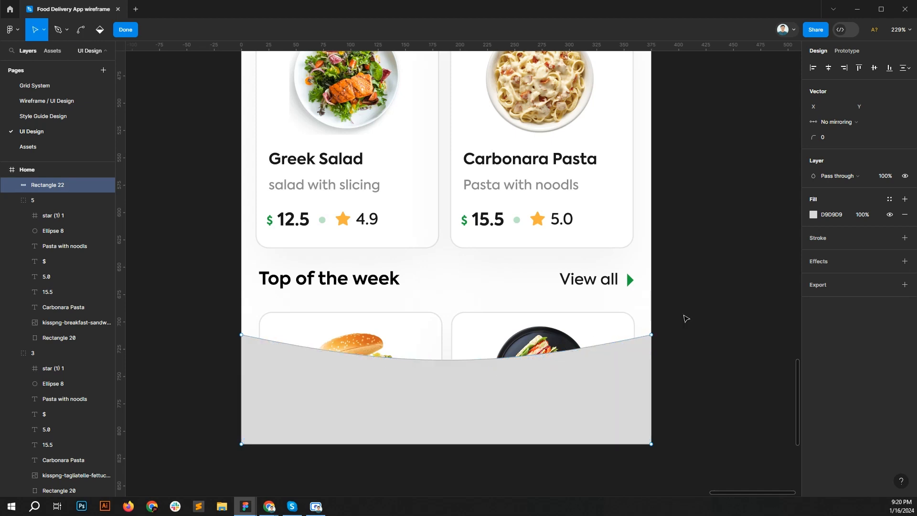
{"action": "left_click", "coordinate": [677, 332]}
{"action": "scroll", "coordinate": [677, 316], "scroll_direction": "down", "scroll_amount": 1}
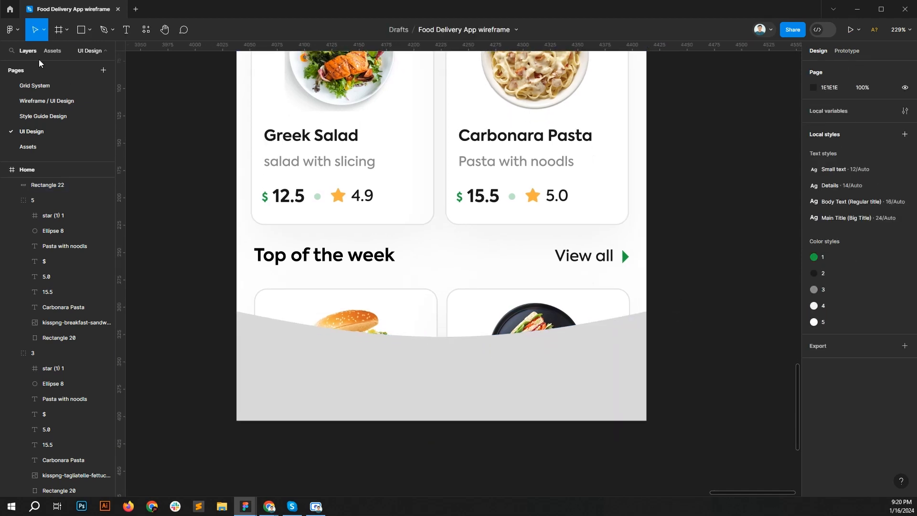
Draw a square about 39 wide over the middle of the curved edge, set its size to 42 and centre it horizontally
{"action": "left_click", "coordinate": [89, 29]}
{"action": "left_click", "coordinate": [77, 48]}
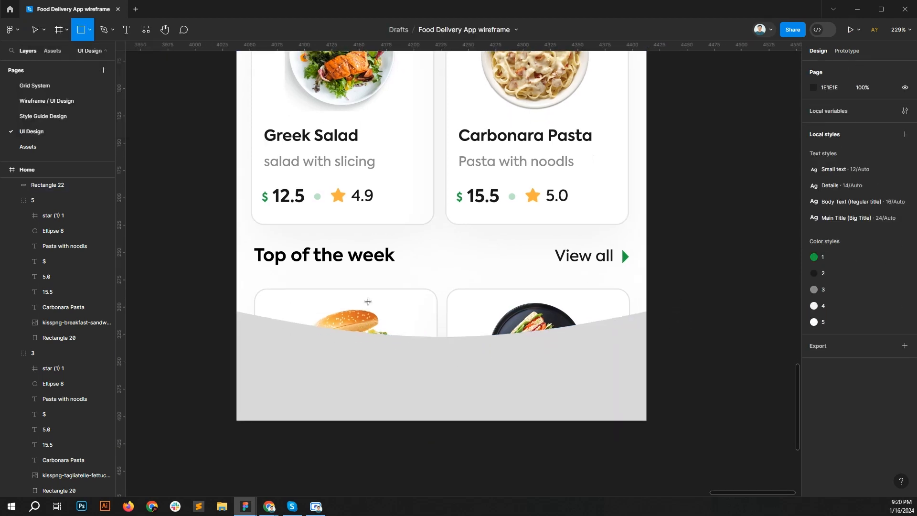
{"action": "left_click_drag", "start_coordinate": [418, 321], "coordinate": [460, 364]}
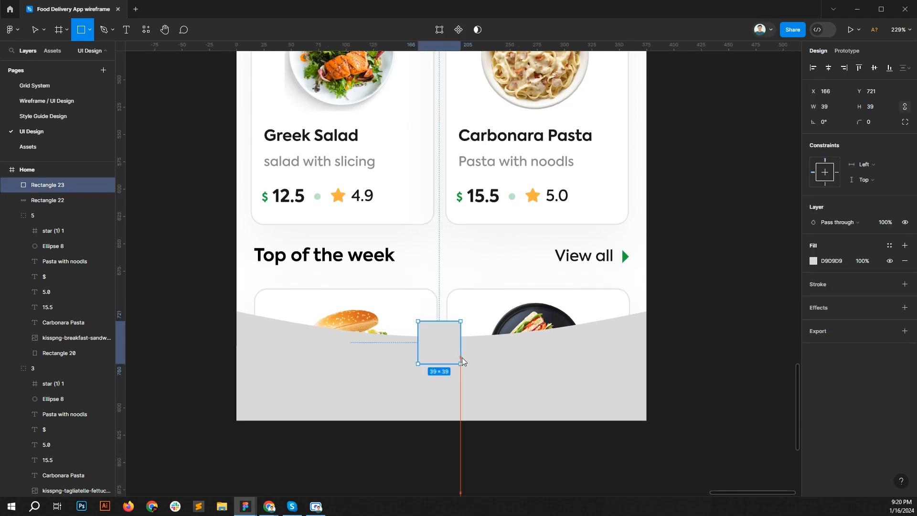
{"action": "left_click", "coordinate": [833, 112]}
{"action": "key", "text": "Return"}
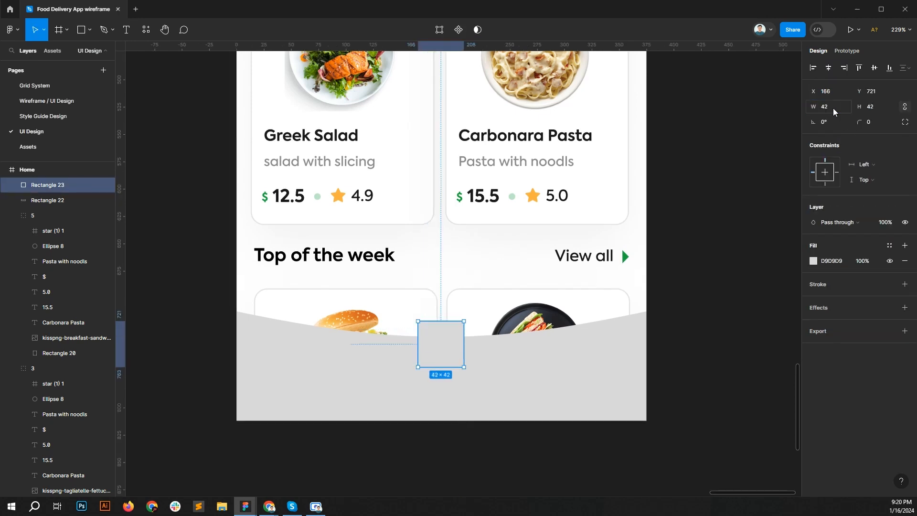
{"action": "left_click", "coordinate": [830, 68]}
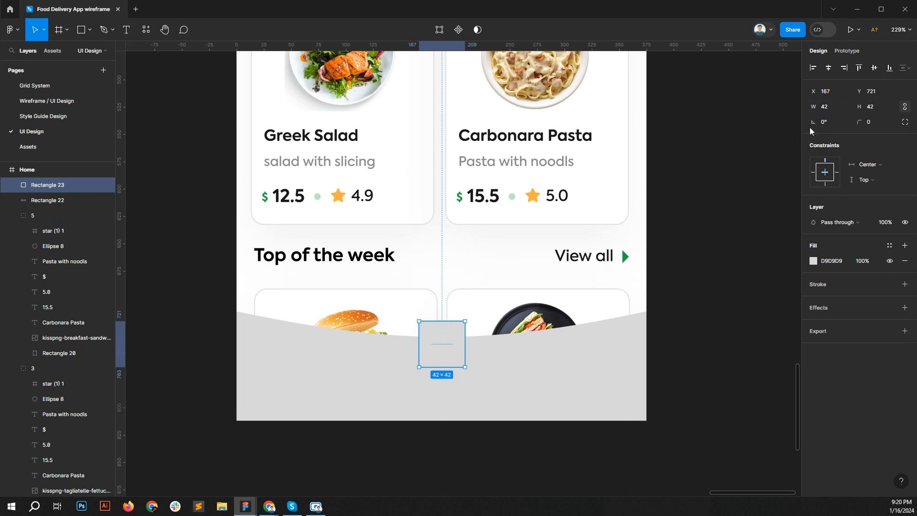
Enlarge the small square to 52 × 52 and centre it horizontally in the frame again
{"action": "left_click", "coordinate": [840, 111]}
{"action": "key", "text": "Return"}
{"action": "left_click", "coordinate": [829, 68]}
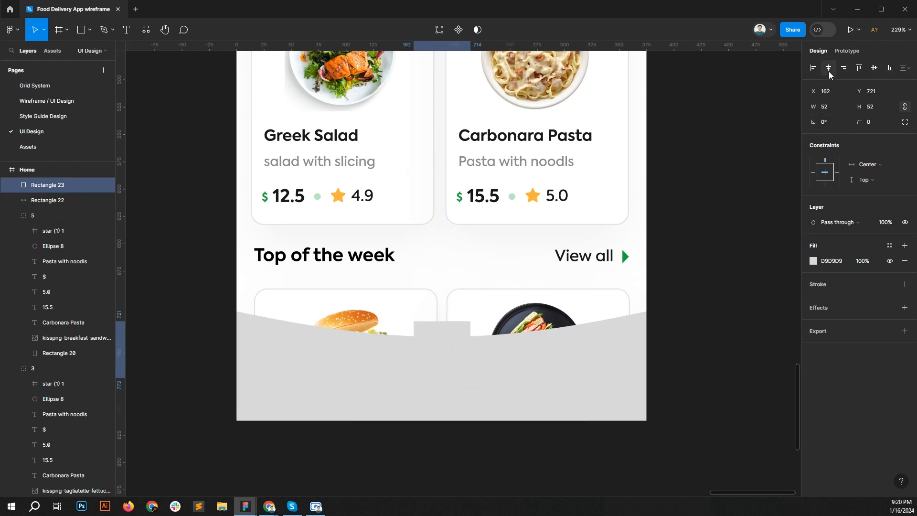
Change the small square's fill to the darker grey 7C7C7C
{"action": "left_click", "coordinate": [813, 262]}
{"action": "left_click_drag", "start_coordinate": [705, 285], "coordinate": [686, 308]}
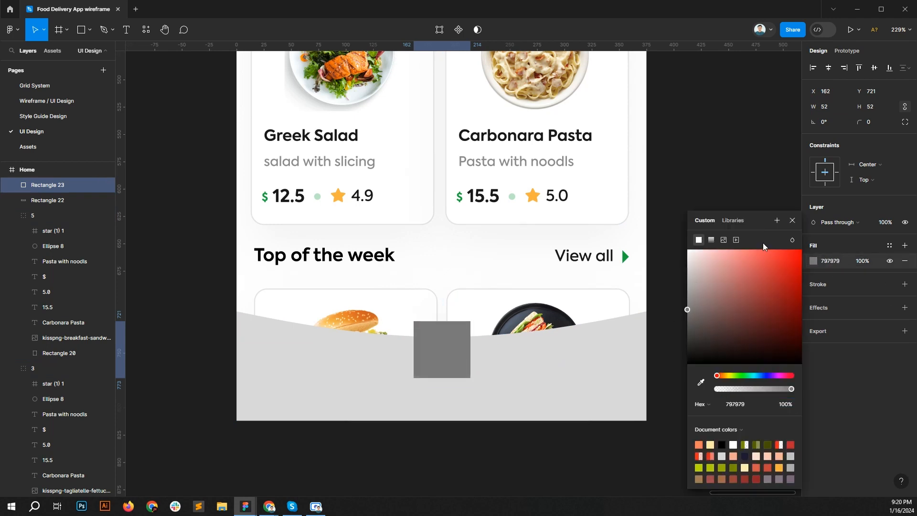
{"action": "left_click", "coordinate": [792, 220]}
Subtract the square from the curved bar to cut a notch, and flatten the result into one vector shape
{"action": "left_click", "coordinate": [465, 356], "text": "shift"}
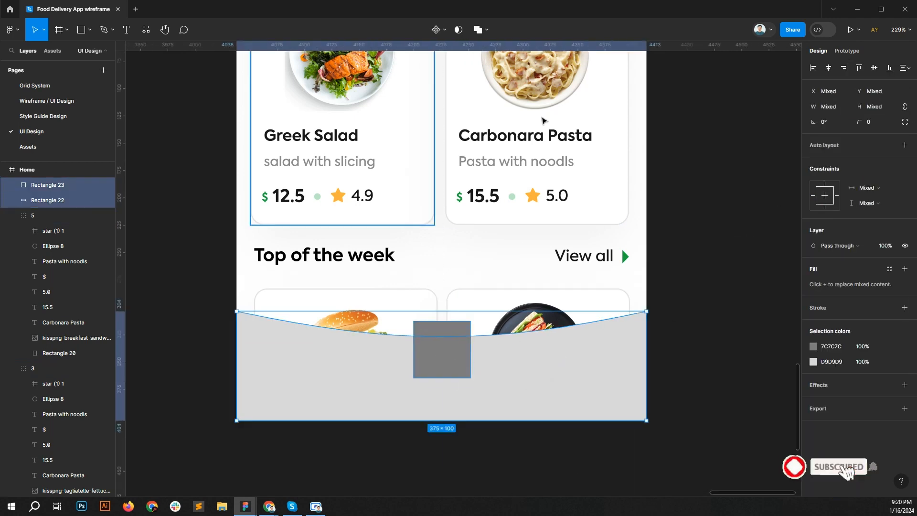
{"action": "left_click", "coordinate": [480, 30]}
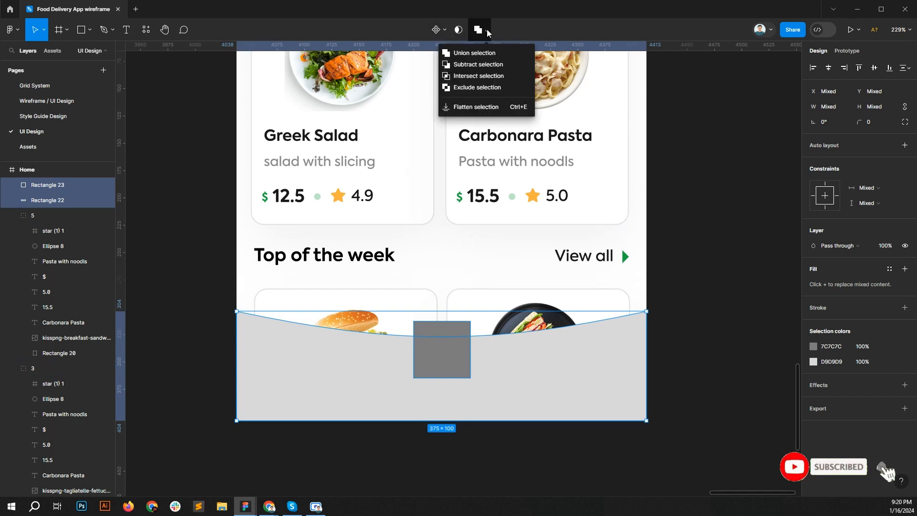
{"action": "left_click", "coordinate": [476, 65]}
{"action": "key", "text": "Escape"}
{"action": "left_click", "coordinate": [584, 352]}
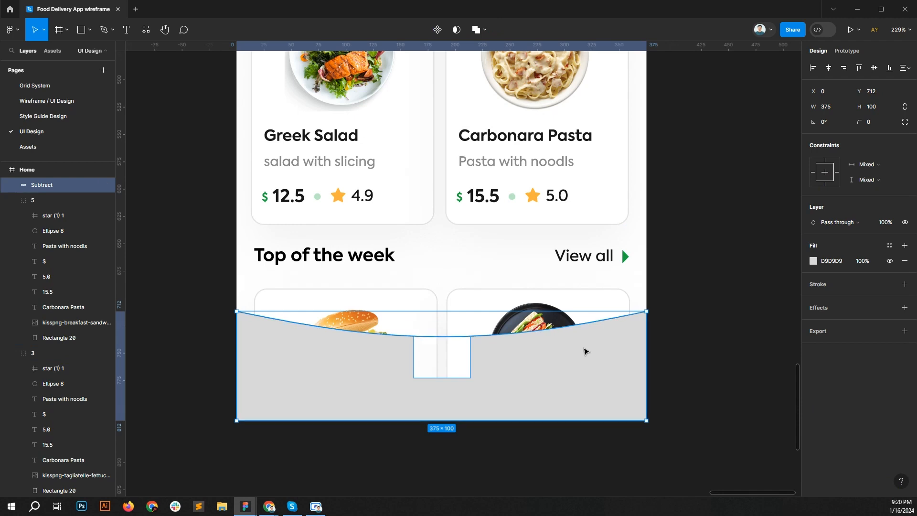
{"action": "key", "text": "ctrl+e"}
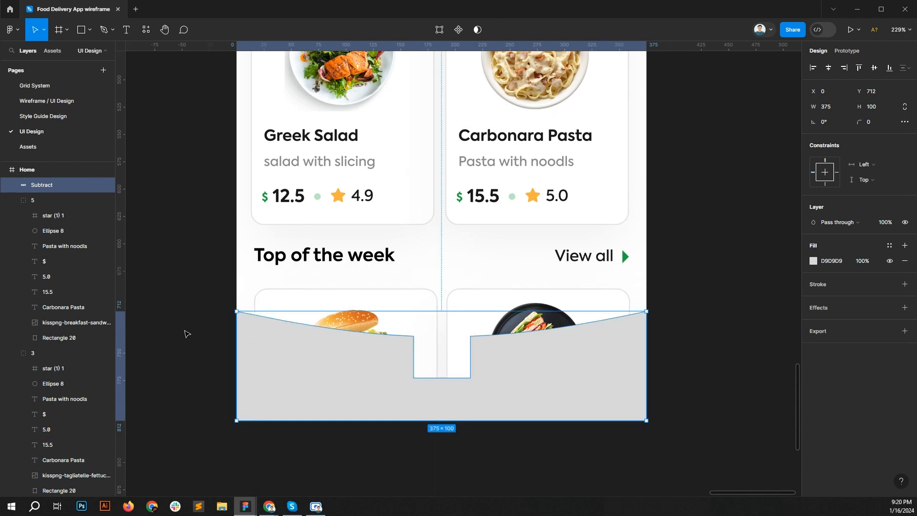
Round the four corner points of the bar's notch with a corner radius of 24
{"action": "double_click", "coordinate": [286, 357]}
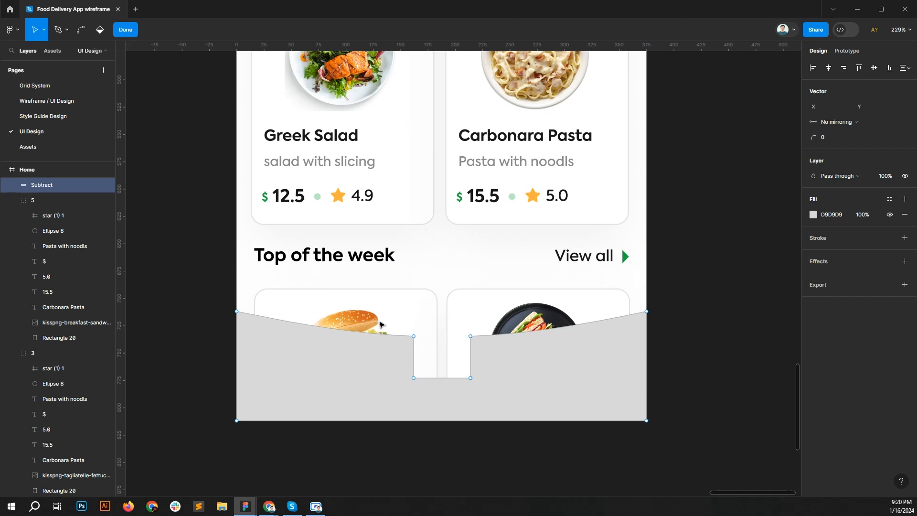
{"action": "left_click_drag", "start_coordinate": [368, 320], "coordinate": [532, 411]}
{"action": "left_click", "coordinate": [833, 142]}
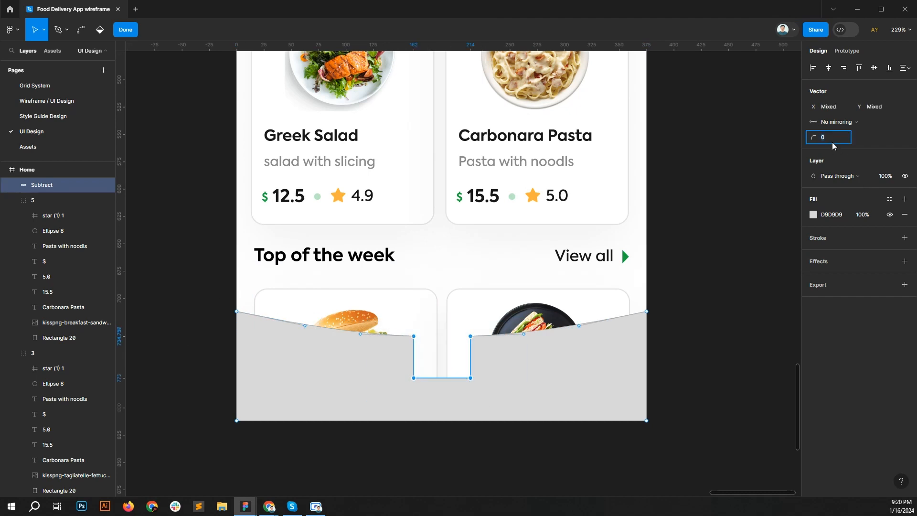
{"action": "type", "text": "24"}
{"action": "key", "text": "Return"}
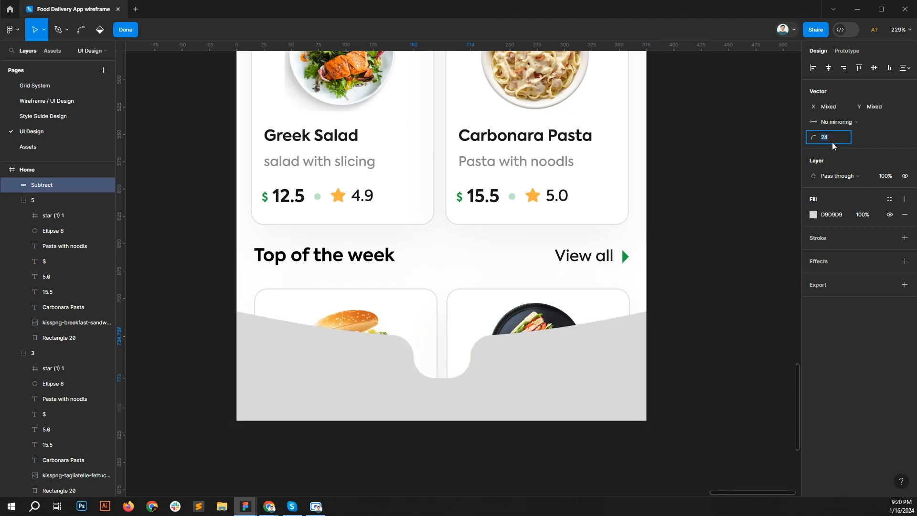
Refine the notch's corner radius by trying 16, 12 and 20, finishing one increment above 18
{"action": "type", "text": "16"}
{"action": "key", "text": "Return"}
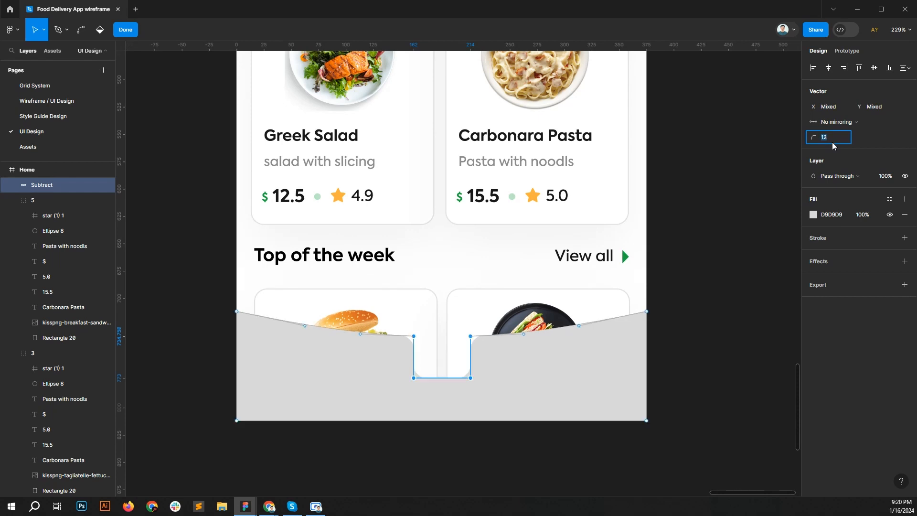
{"action": "type", "text": "20"}
{"action": "key", "text": "Return"}
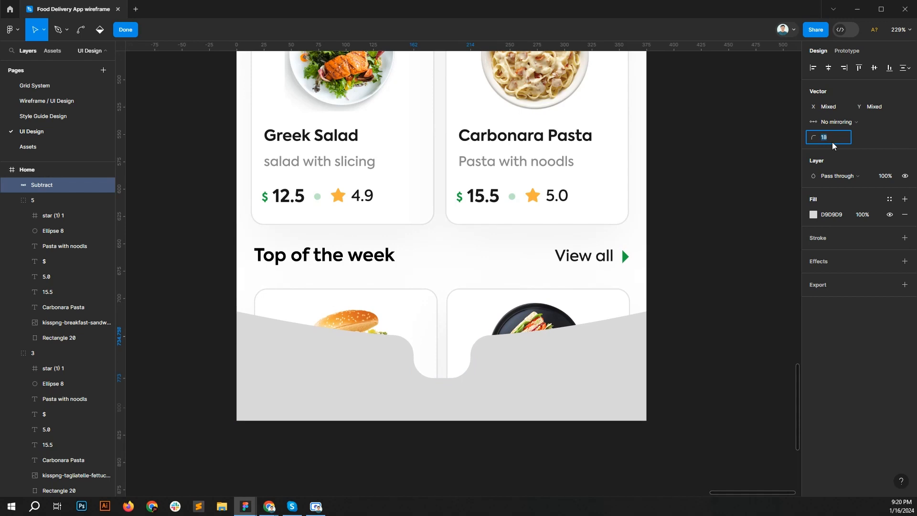
{"action": "key", "text": "Up"}
{"action": "left_click", "coordinate": [685, 298]}
{"action": "scroll", "coordinate": [635, 303], "scroll_direction": "down", "scroll_amount": 1}
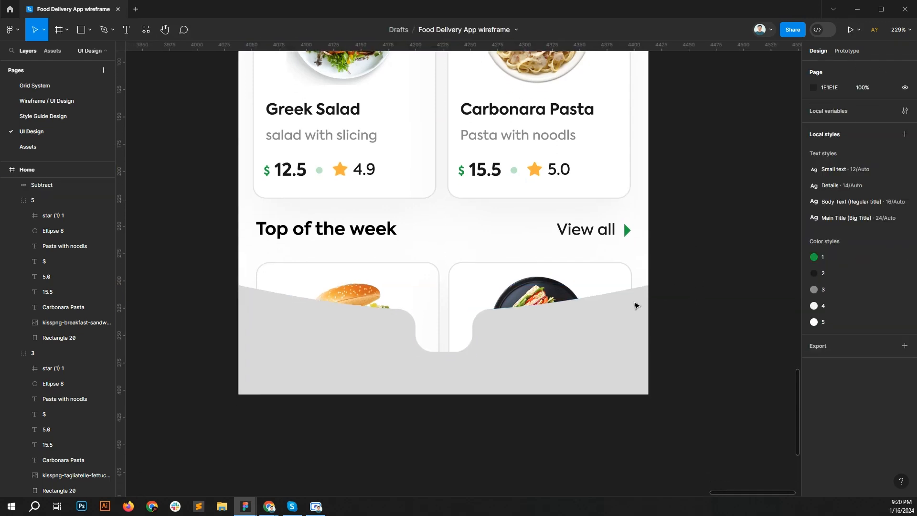
Move the bar's two upper outer points and all four notch points down by 8
{"action": "left_click", "coordinate": [635, 306]}
{"action": "left_click", "coordinate": [672, 296]}
{"action": "scroll", "coordinate": [630, 342], "scroll_direction": "up", "scroll_amount": 1}
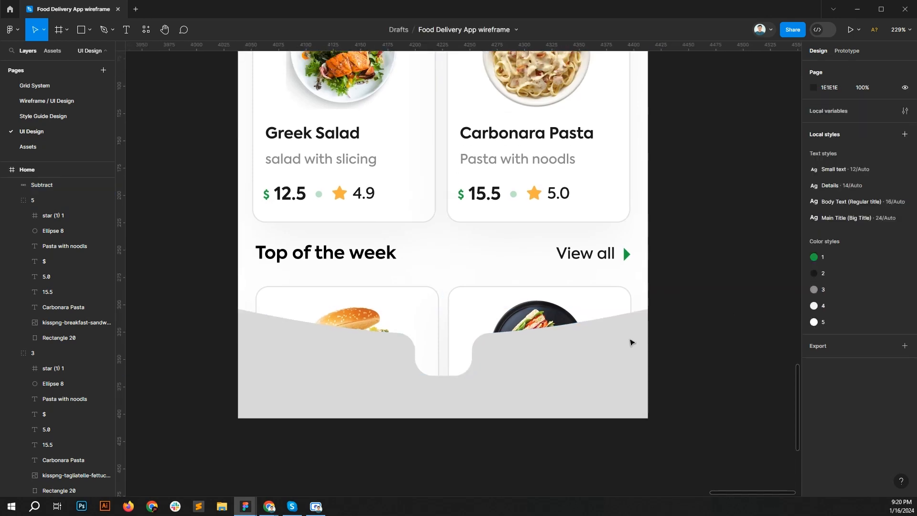
{"action": "left_click", "coordinate": [631, 342]}
{"action": "double_click", "coordinate": [632, 342]}
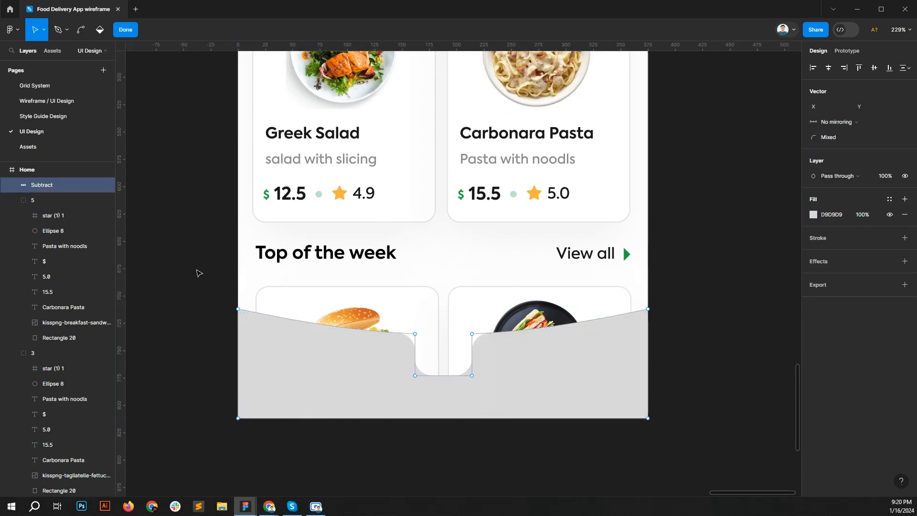
{"action": "left_click_drag", "start_coordinate": [196, 259], "coordinate": [680, 397]}
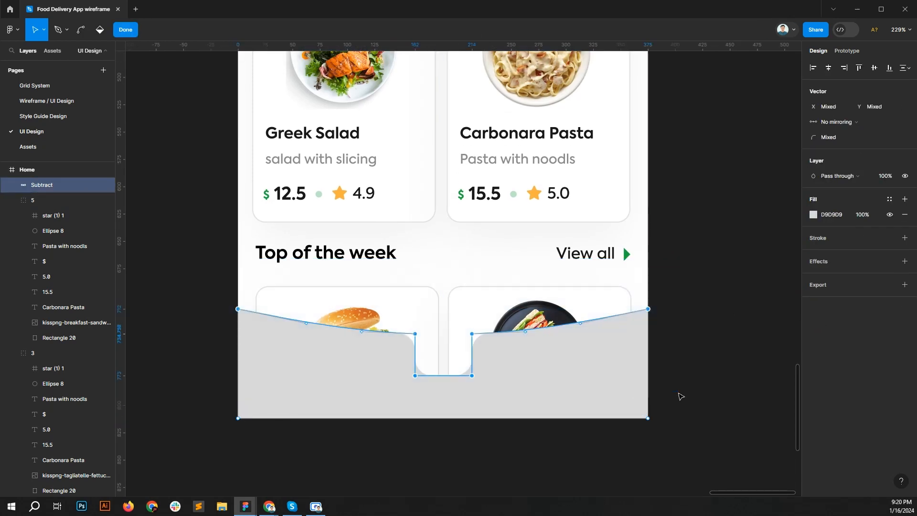
{"action": "key", "text": "Down"}
{"action": "key", "text": "Down"}
{"action": "key", "text": "Down"}
{"action": "key", "text": "Down"}
{"action": "key", "text": "Down"}
{"action": "key", "text": "Down"}
{"action": "key", "text": "Down"}
{"action": "key", "text": "Down"}
{"action": "key", "text": "Escape"}
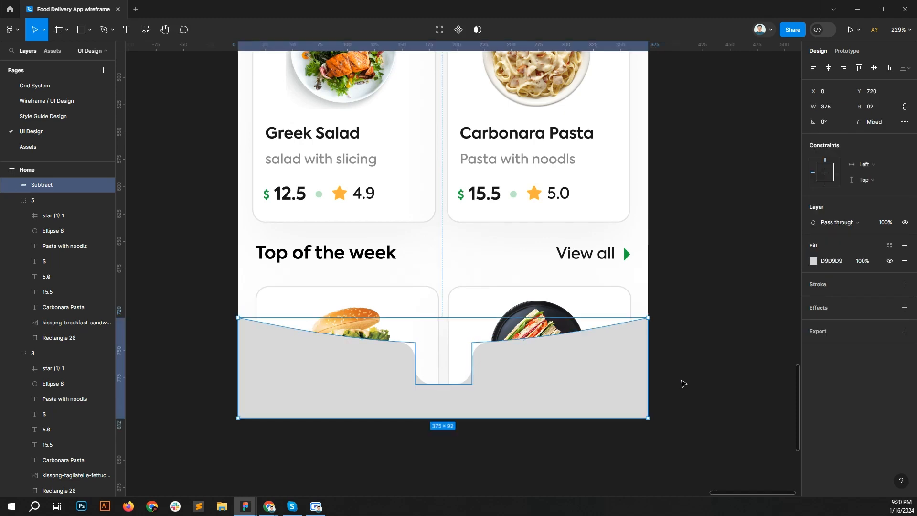
{"action": "key", "text": "Escape"}
Move only the bar's two upper outer corner points down by 5 to flatten the curve
{"action": "double_click", "coordinate": [591, 367]}
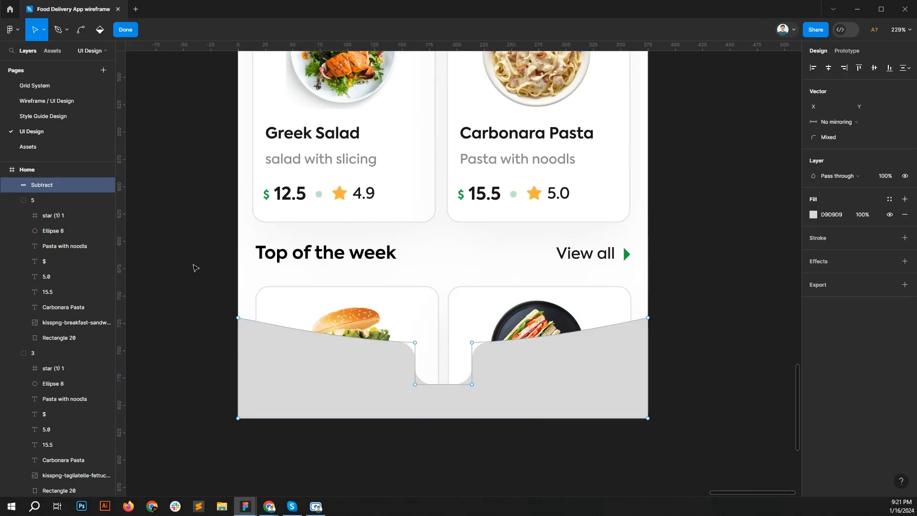
{"action": "left_click_drag", "start_coordinate": [173, 276], "coordinate": [729, 340]}
{"action": "key", "text": "Down"}
{"action": "key", "text": "Down"}
{"action": "key", "text": "Down"}
{"action": "key", "text": "Down"}
{"action": "key", "text": "Down"}
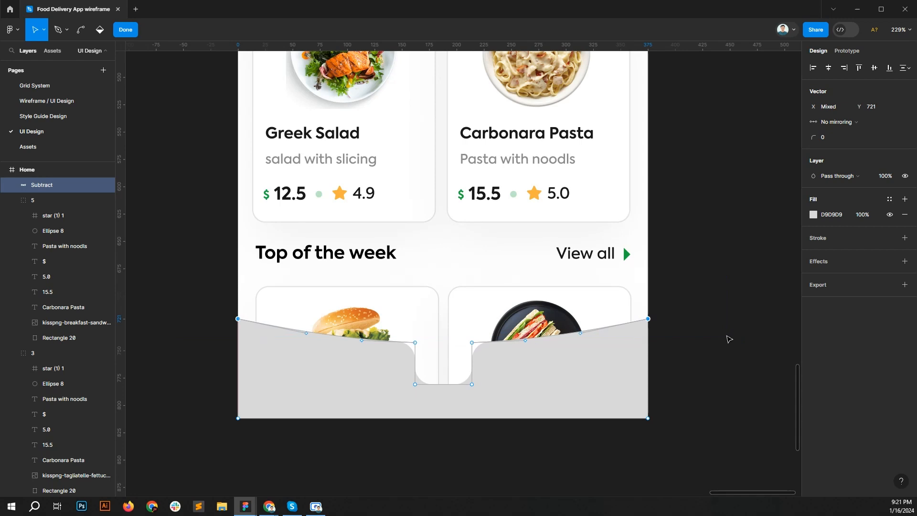
{"action": "key", "text": "Escape"}
{"action": "key", "text": "Escape"}
{"action": "key", "text": "Escape"}
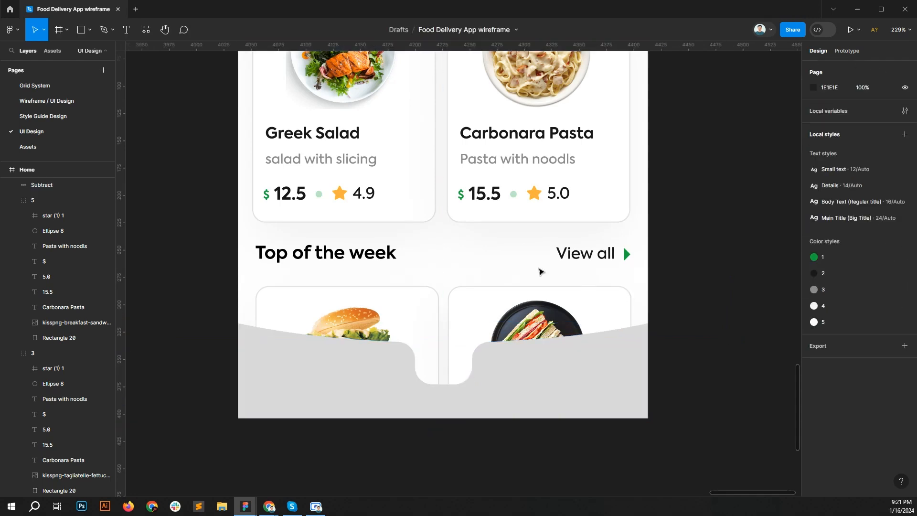
{"action": "mouse_move", "coordinate": [502, 309]}
{"action": "left_mouse_down"}
{"action": "mouse_move", "coordinate": [502, 335]}
{"action": "mouse_move", "coordinate": [504, 282]}
{"action": "mouse_move", "coordinate": [503, 300]}
{"action": "left_mouse_up"}
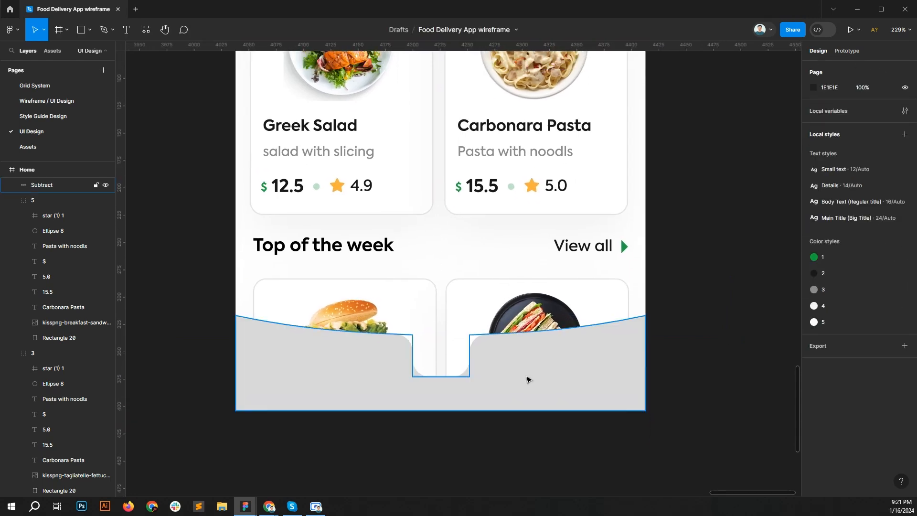
{"action": "left_click", "coordinate": [528, 379]}
{"action": "left_click", "coordinate": [699, 262]}
{"action": "left_click_drag", "start_coordinate": [564, 347], "coordinate": [574, 311]}
{"action": "left_click", "coordinate": [573, 311]}
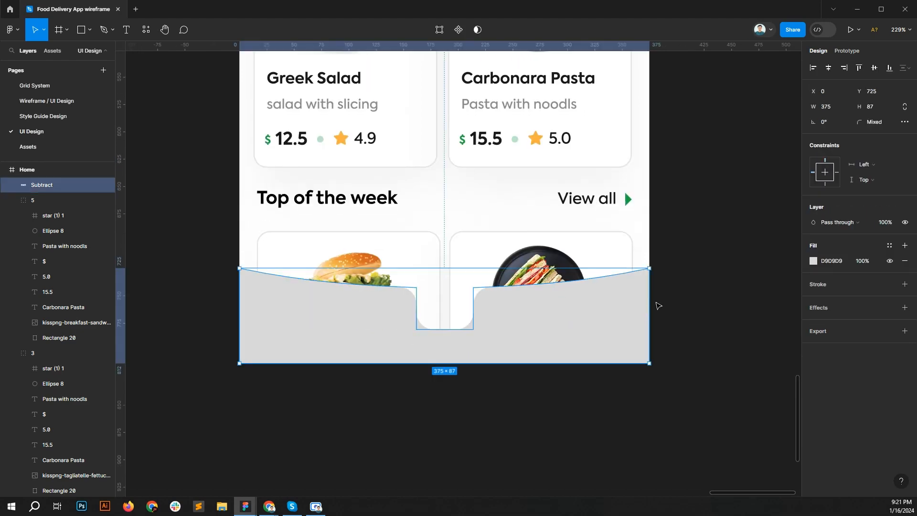
Inspect the fill colour style used by the ice cream category card for comparison with the navigation bar
{"action": "scroll", "coordinate": [655, 323], "scroll_direction": "up", "scroll_amount": 3}
{"action": "scroll", "coordinate": [654, 322], "scroll_direction": "up", "scroll_amount": 8}
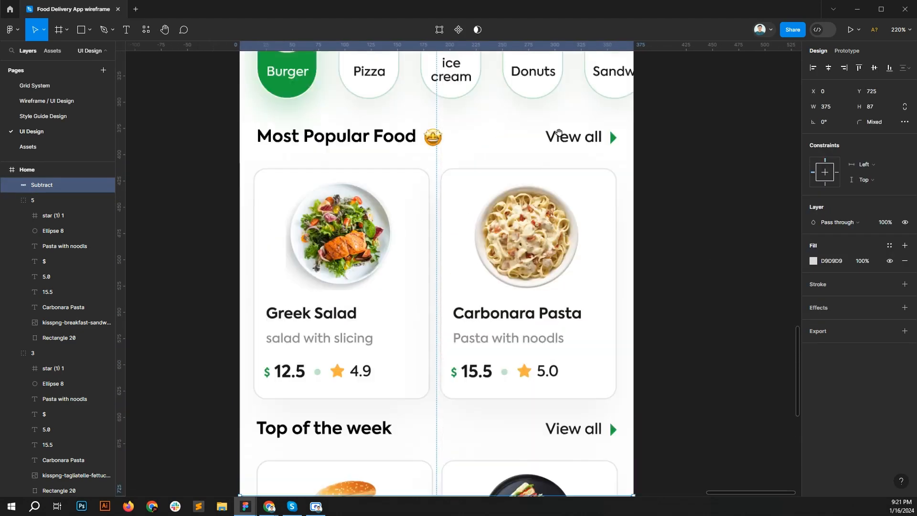
{"action": "left_click", "coordinate": [466, 196]}
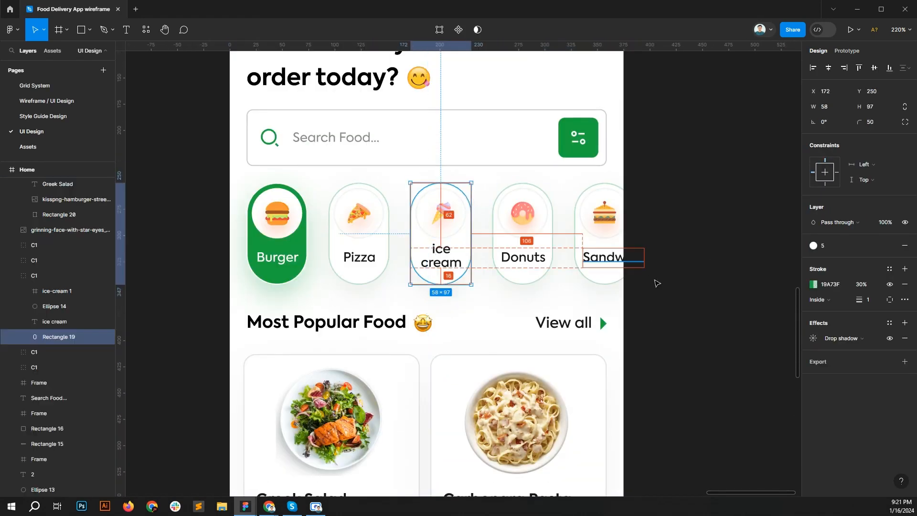
{"action": "left_click", "coordinate": [659, 283]}
{"action": "scroll", "coordinate": [668, 297], "scroll_direction": "down", "scroll_amount": 2}
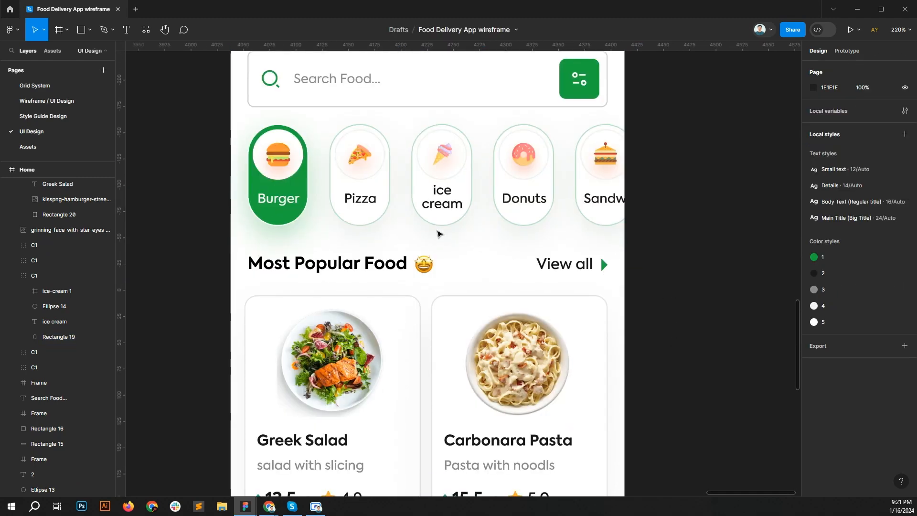
{"action": "left_click", "coordinate": [436, 230]}
{"action": "scroll", "coordinate": [652, 292], "scroll_direction": "down", "scroll_amount": 4}
{"action": "scroll", "coordinate": [653, 292], "scroll_direction": "down", "scroll_amount": 5}
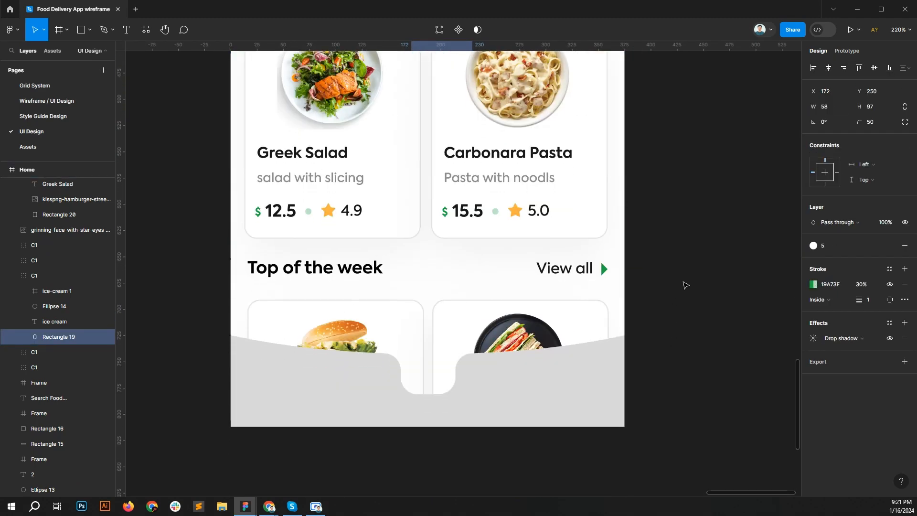
{"action": "left_click", "coordinate": [831, 245]}
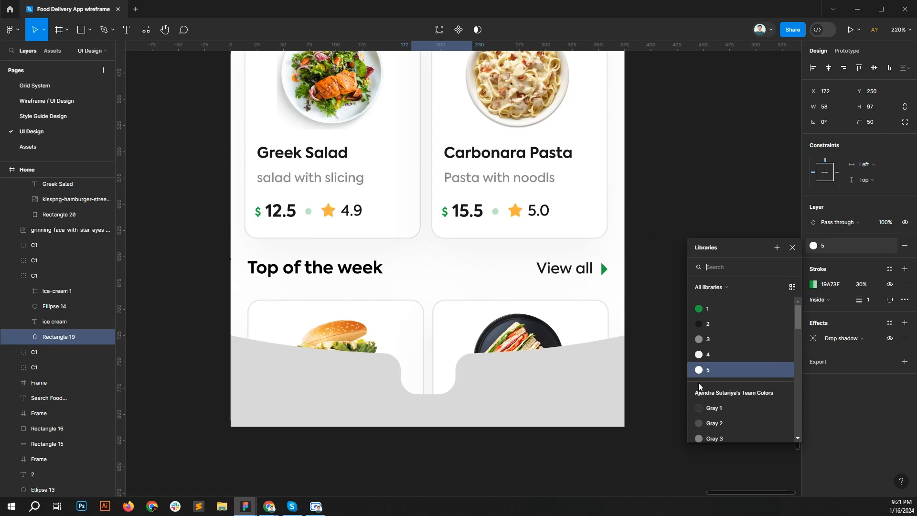
{"action": "left_click", "coordinate": [677, 310]}
Add a stroke to the notched navigation bar using colour style 4
{"action": "left_click", "coordinate": [608, 374]}
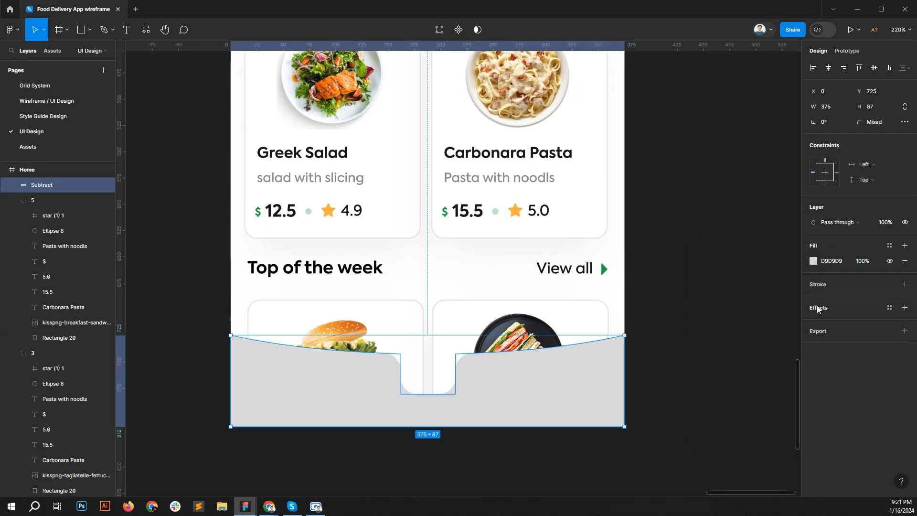
{"action": "left_click", "coordinate": [818, 284]}
{"action": "left_click", "coordinate": [814, 300]}
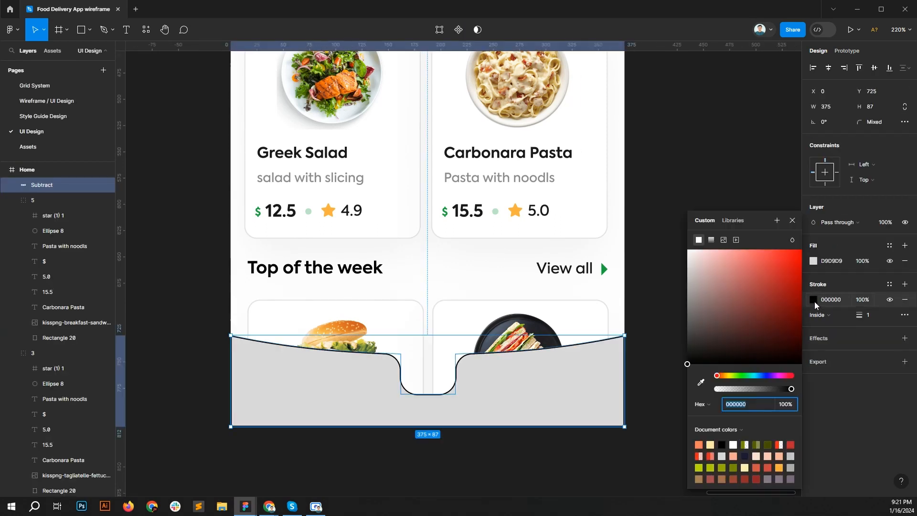
{"action": "left_click", "coordinate": [889, 284]}
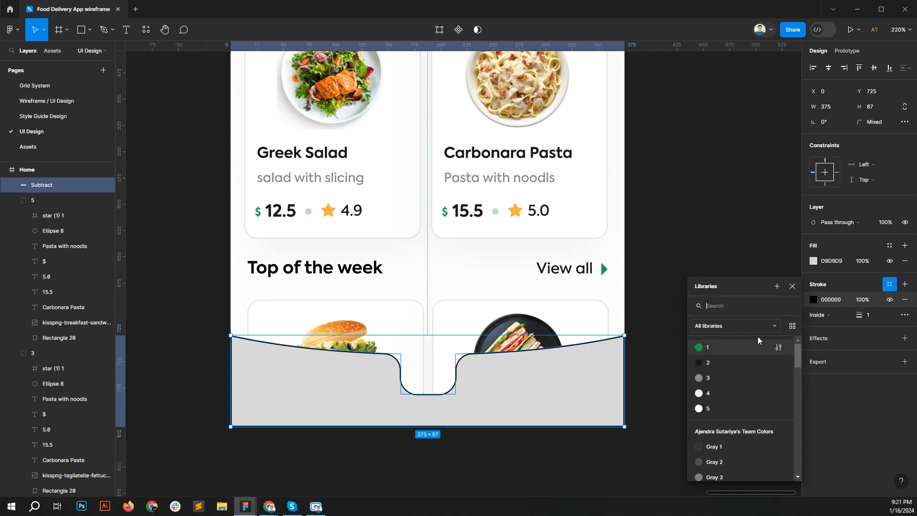
{"action": "left_click", "coordinate": [708, 393]}
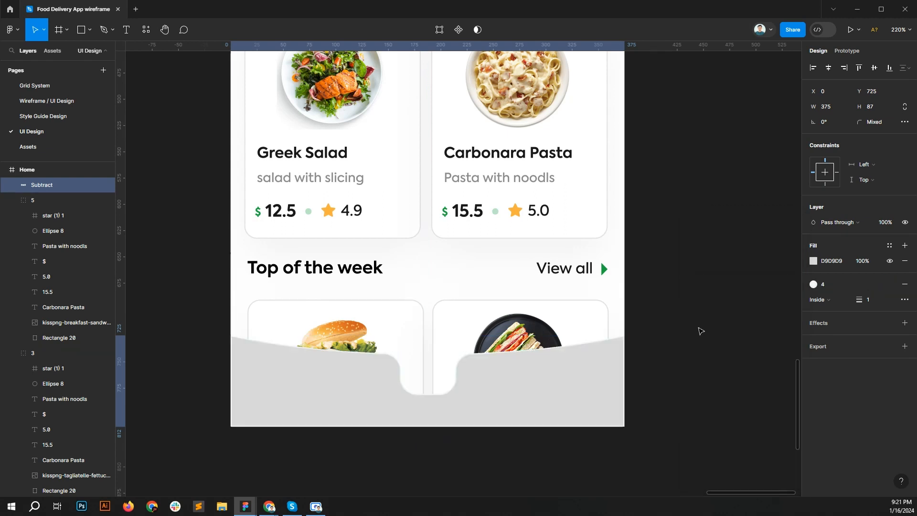
{"action": "left_click", "coordinate": [637, 305]}
Apply colour style 5 as the fill of the notched navigation bar
{"action": "left_click", "coordinate": [551, 397]}
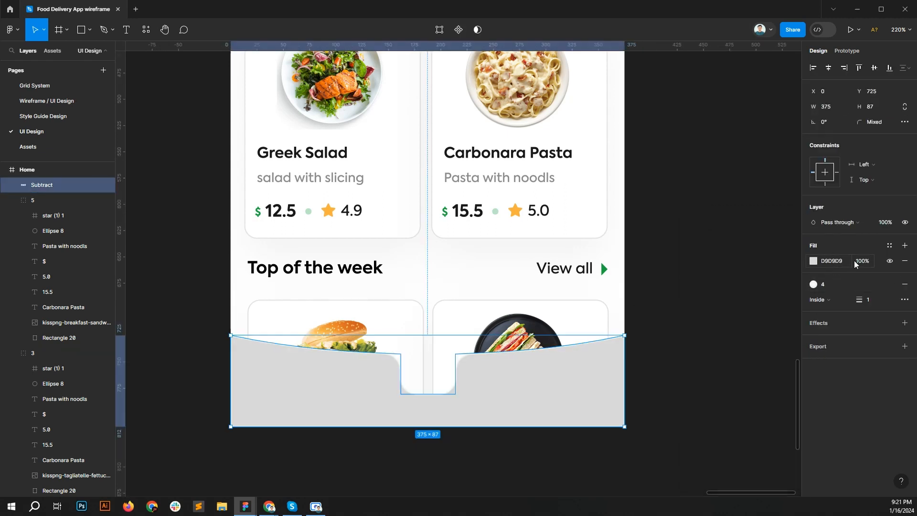
{"action": "left_click", "coordinate": [890, 246]}
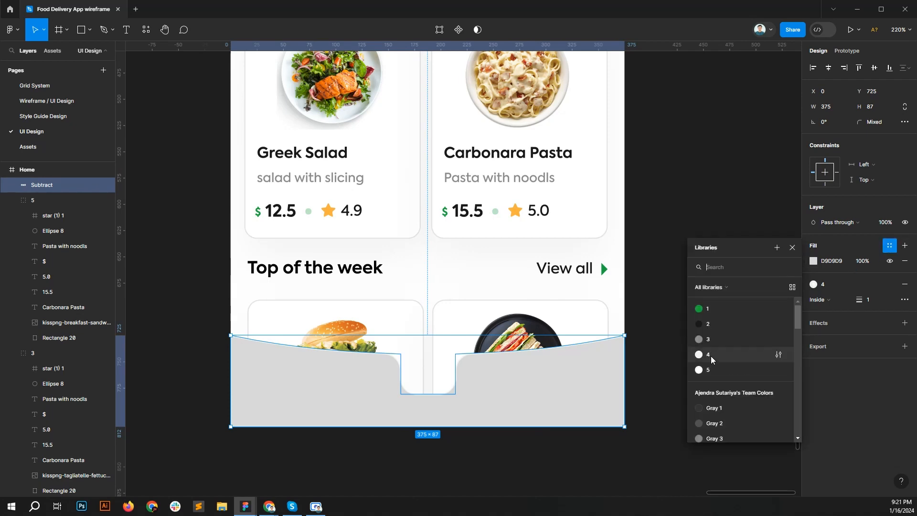
{"action": "left_click", "coordinate": [712, 369]}
{"action": "key", "text": "Escape"}
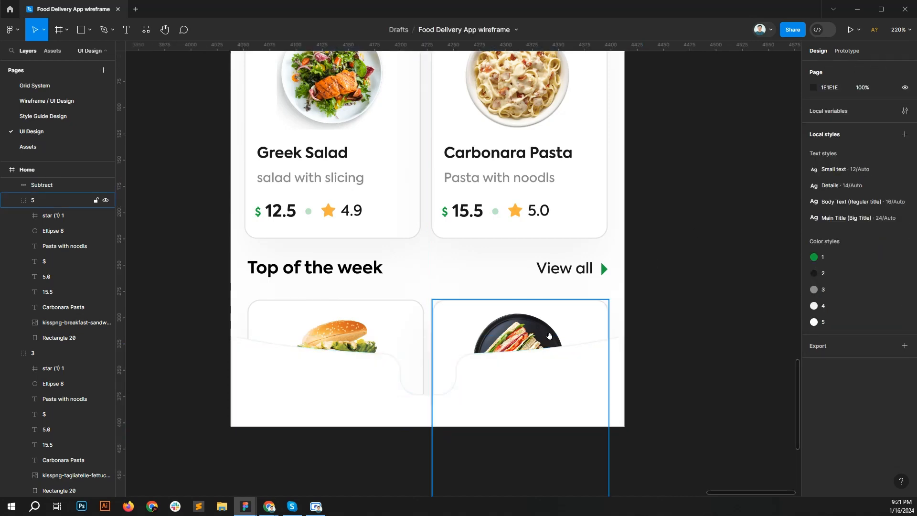
Add a drop shadow to the navigation bar with a Y offset of 15 and a blur of 40
{"action": "scroll", "coordinate": [527, 334], "scroll_direction": "up", "scroll_amount": 3}
{"action": "scroll", "coordinate": [527, 334], "scroll_direction": "up", "scroll_amount": 2}
{"action": "scroll", "coordinate": [528, 324], "scroll_direction": "down", "scroll_amount": 4}
{"action": "left_click_drag", "start_coordinate": [514, 362], "coordinate": [528, 411]}
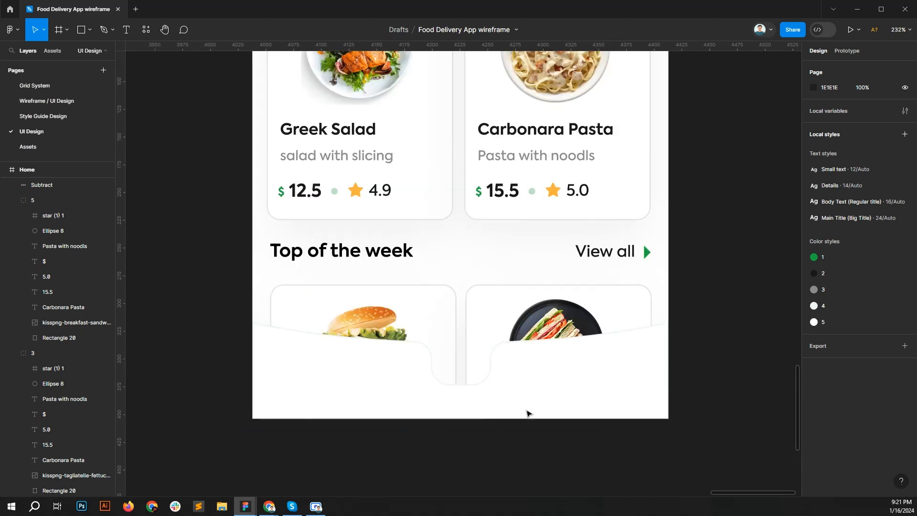
{"action": "left_click", "coordinate": [600, 369]}
{"action": "scroll", "coordinate": [601, 369], "scroll_direction": "right", "scroll_amount": 1}
{"action": "left_click", "coordinate": [904, 307]}
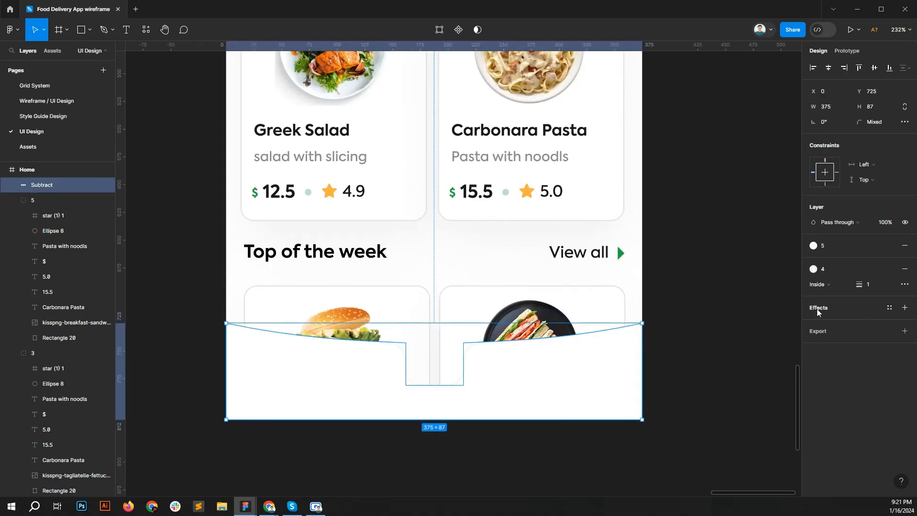
{"action": "left_click", "coordinate": [814, 323]}
{"action": "left_click", "coordinate": [707, 362]}
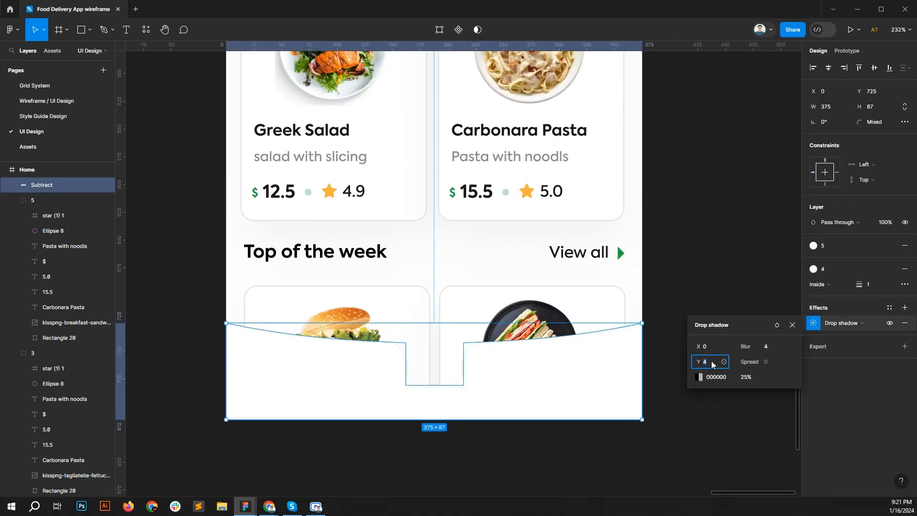
{"action": "type", "text": "15"}
{"action": "left_click", "coordinate": [766, 350]}
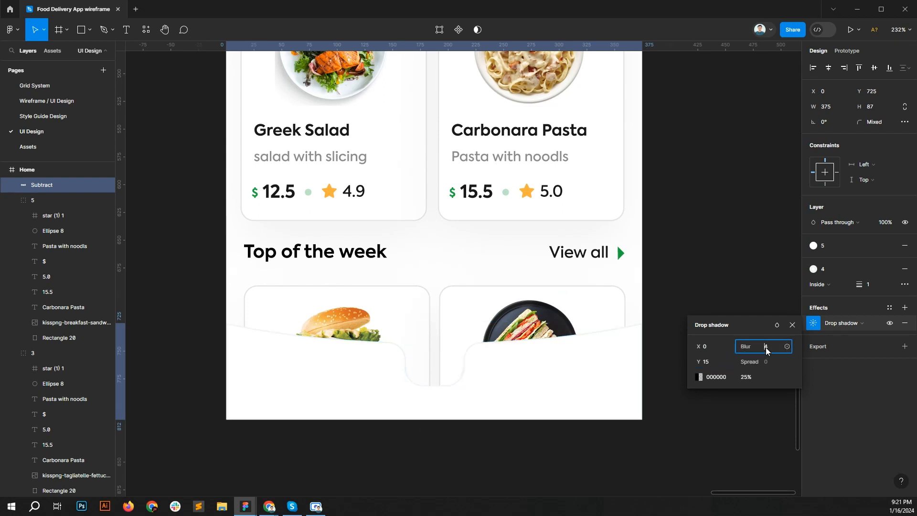
{"action": "type", "text": "40"}
{"action": "key", "text": "Return"}
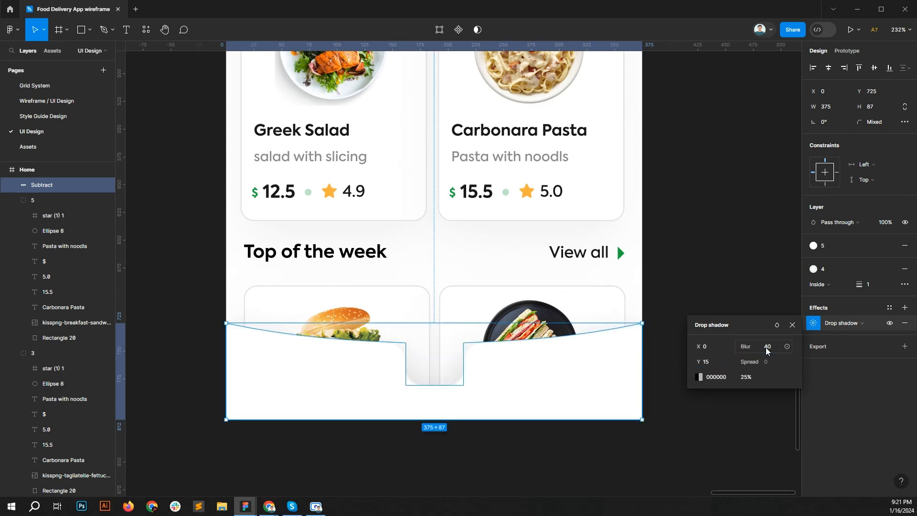
Set the bar's drop shadow to a Y offset of -15 and try 10% opacity before reducing it to 5%
{"action": "left_click", "coordinate": [720, 363]}
{"action": "type", "text": "-15"}
{"action": "key", "text": "Return"}
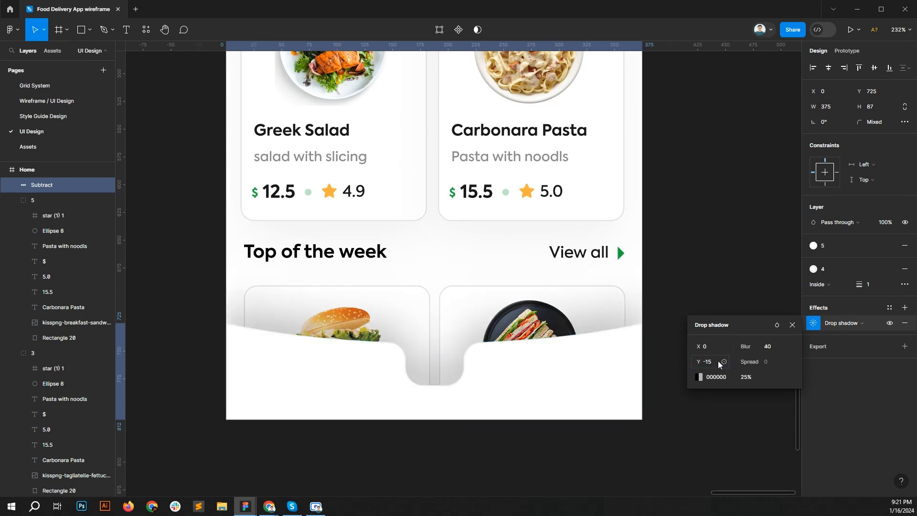
{"action": "left_click", "coordinate": [748, 378]}
{"action": "type", "text": "1"}
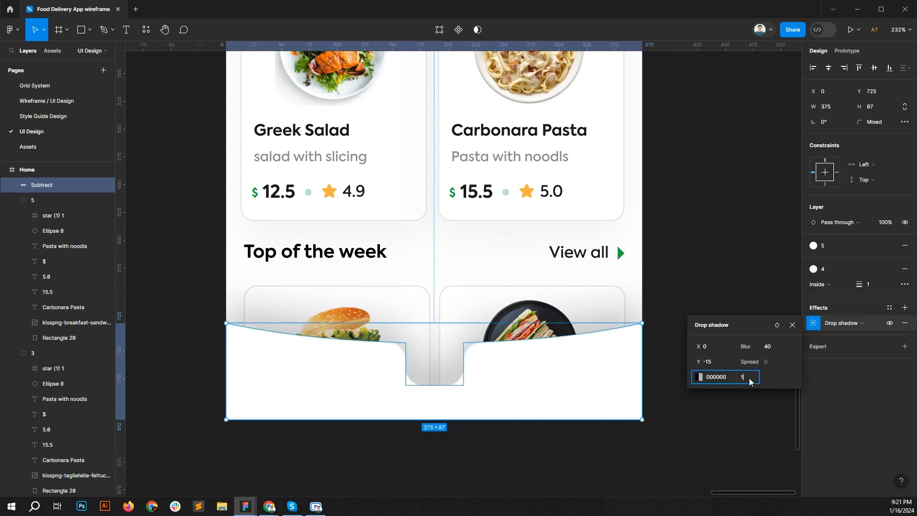
{"action": "type", "text": "0"}
{"action": "key", "text": "Return"}
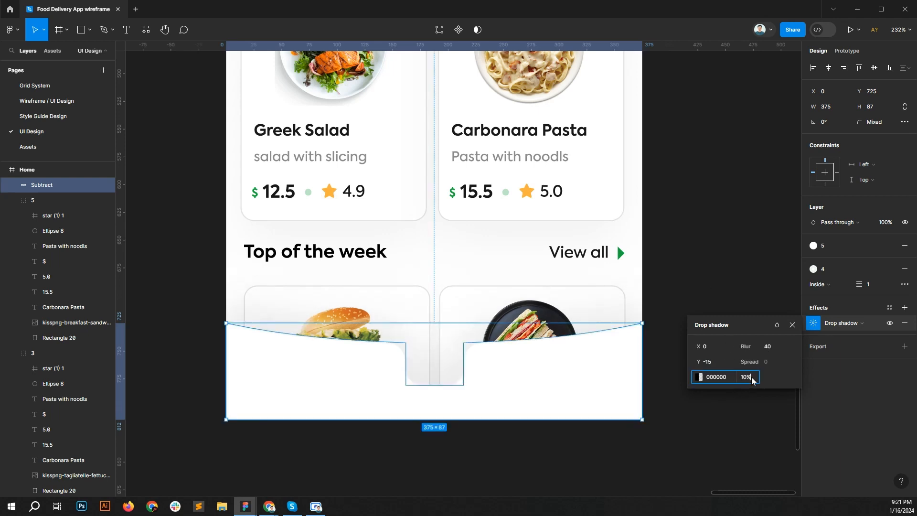
{"action": "type", "text": "5"}
{"action": "key", "text": "Return"}
{"action": "left_click", "coordinate": [723, 271]}
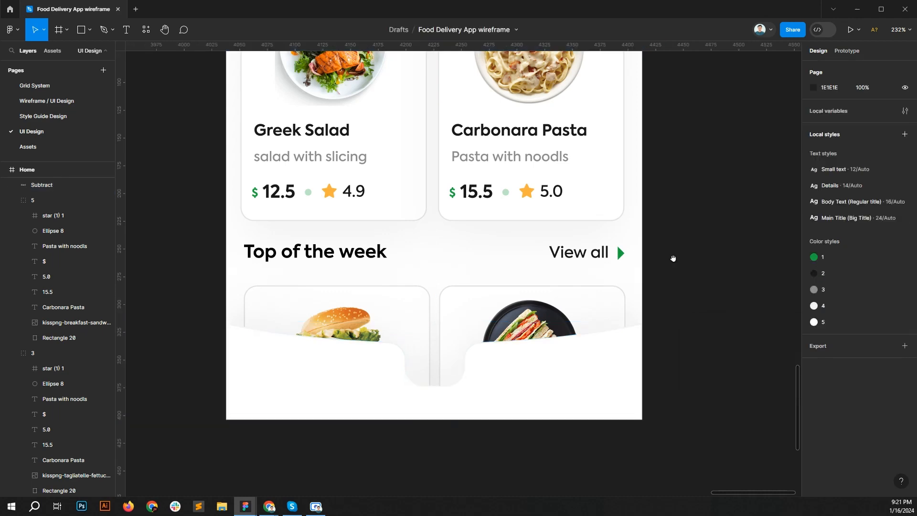
Draw a rectangle about 40 by 39 over the bar's notch and set its height to 40
{"action": "left_click_drag", "start_coordinate": [586, 434], "coordinate": [549, 436]}
{"action": "scroll", "coordinate": [407, 300], "scroll_direction": "down", "scroll_amount": 5}
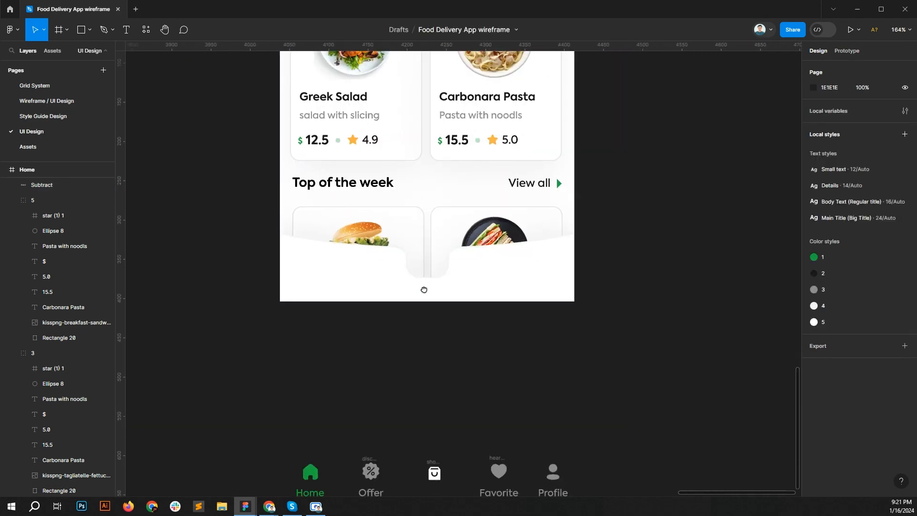
{"action": "scroll", "coordinate": [422, 387], "scroll_direction": "up", "scroll_amount": 5}
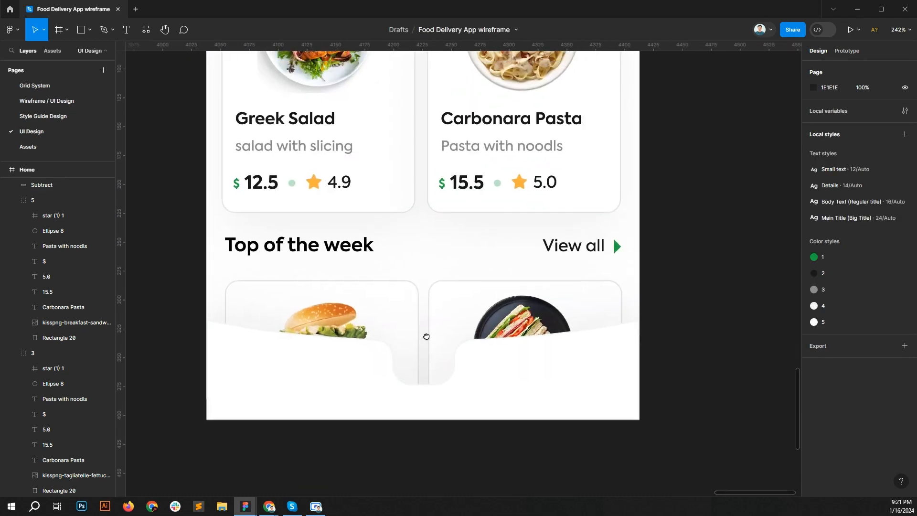
{"action": "left_click_drag", "start_coordinate": [422, 391], "coordinate": [419, 343]}
{"action": "scroll", "coordinate": [422, 325], "scroll_direction": "up", "scroll_amount": 1}
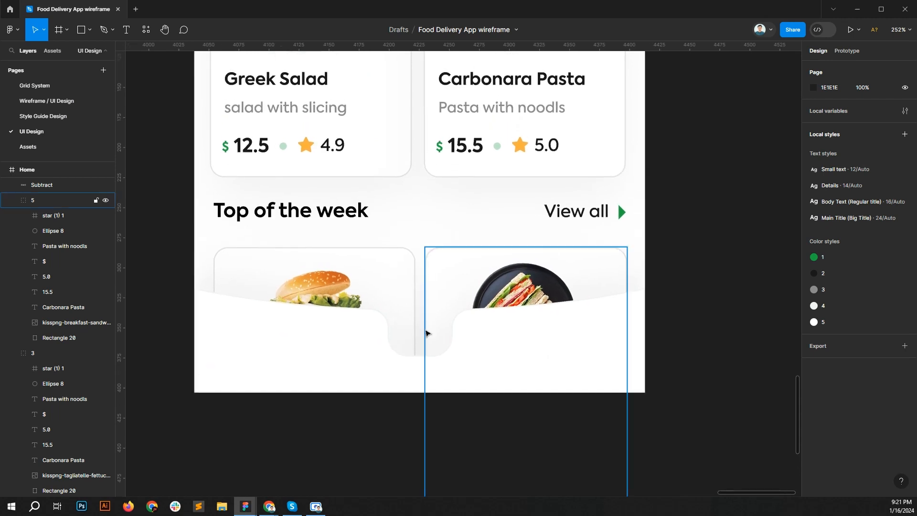
{"action": "key", "text": "r"}
{"action": "left_click_drag", "start_coordinate": [395, 288], "coordinate": [444, 335]}
{"action": "left_click", "coordinate": [831, 110]}
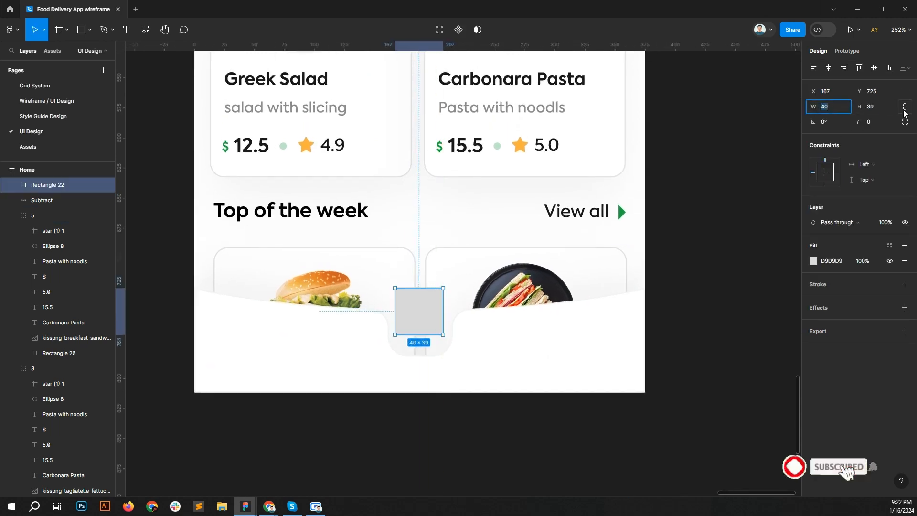
{"action": "left_click", "coordinate": [877, 107]}
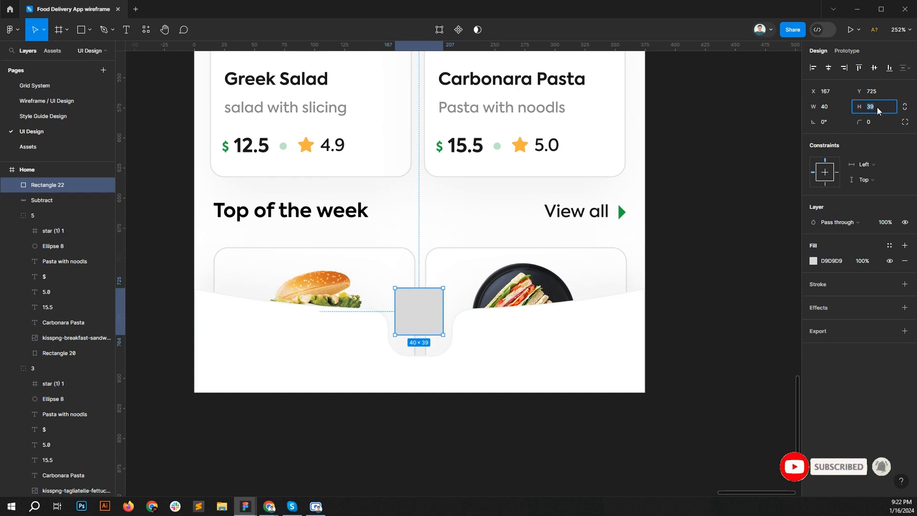
{"action": "key", "text": "Return"}
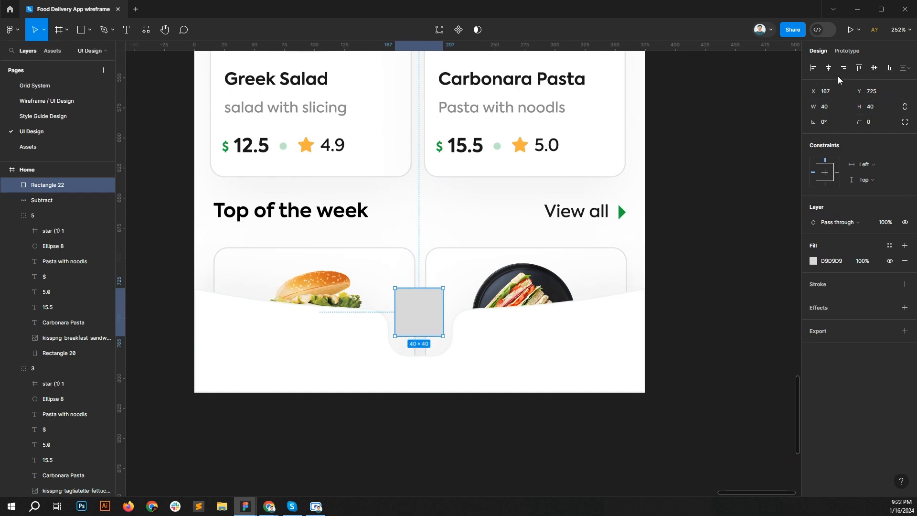
Centre the rectangle horizontally in the Home frame, set its width to 44 and centre it again
{"action": "left_click", "coordinate": [828, 67]}
{"action": "scroll", "coordinate": [514, 297], "scroll_direction": "up", "scroll_amount": 1}
{"action": "key", "text": "alt"}
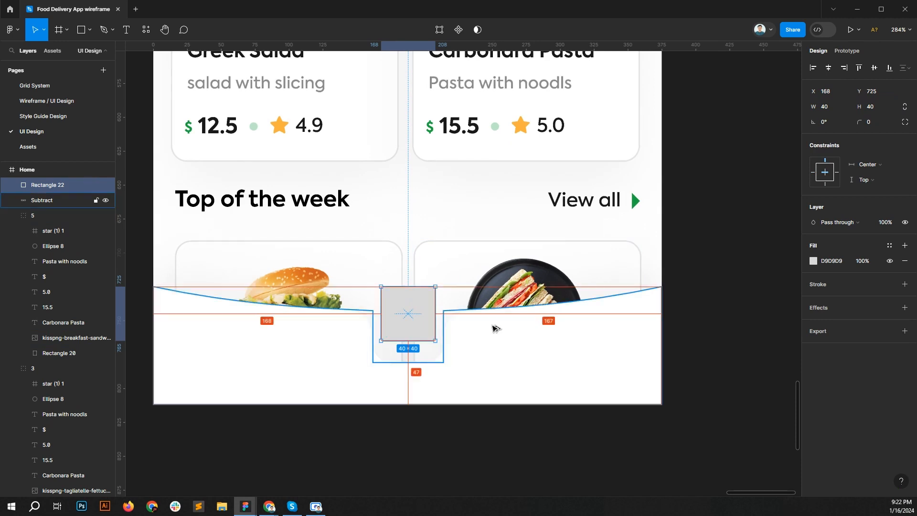
{"action": "left_click", "coordinate": [834, 108]}
{"action": "type", "text": "44"}
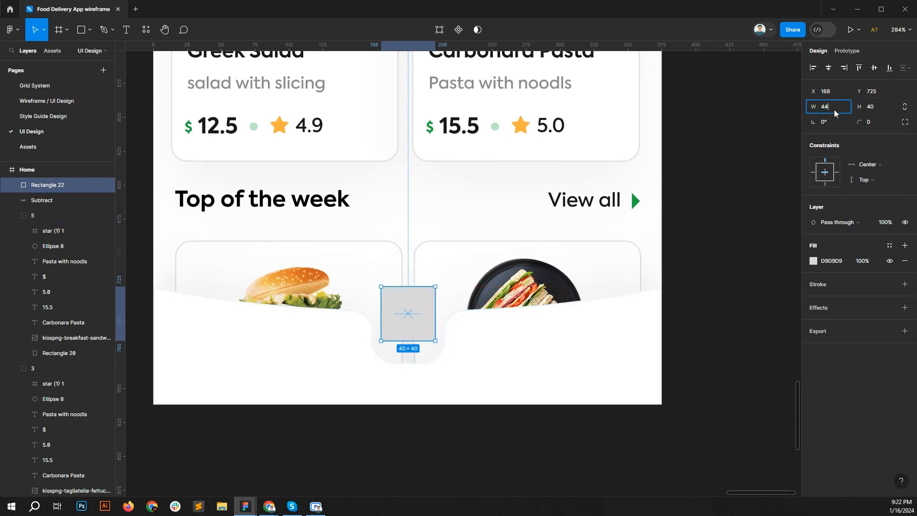
{"action": "key", "text": "Return"}
{"action": "left_click", "coordinate": [828, 68]}
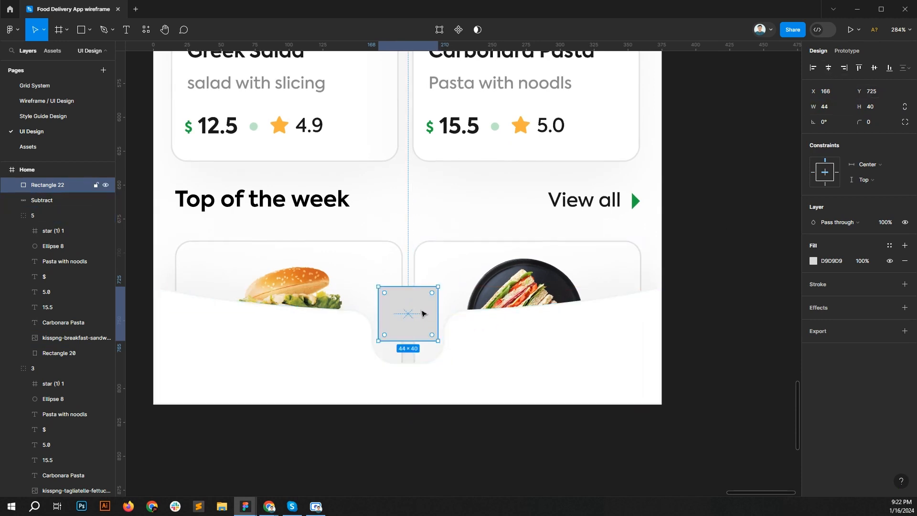
Move the rectangle down to Y 729 and round its corners, trying a radius of 20 before settling on 12
{"action": "left_click_drag", "start_coordinate": [421, 312], "coordinate": [426, 318]}
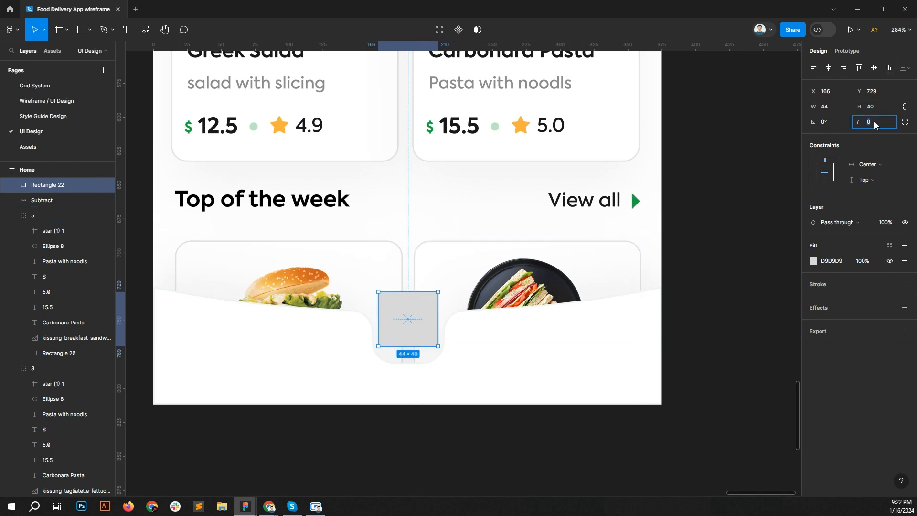
{"action": "type", "text": "20"}
{"action": "key", "text": "Return"}
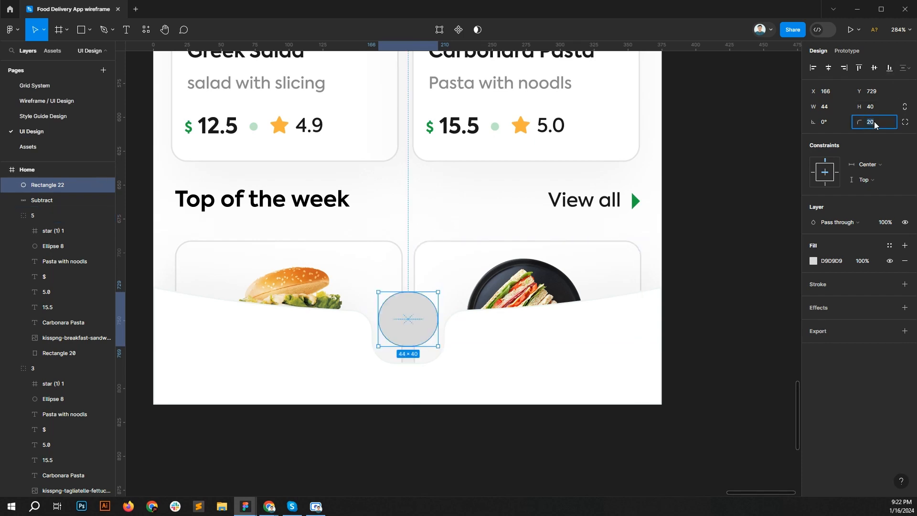
{"action": "type", "text": "12"}
{"action": "key", "text": "Return"}
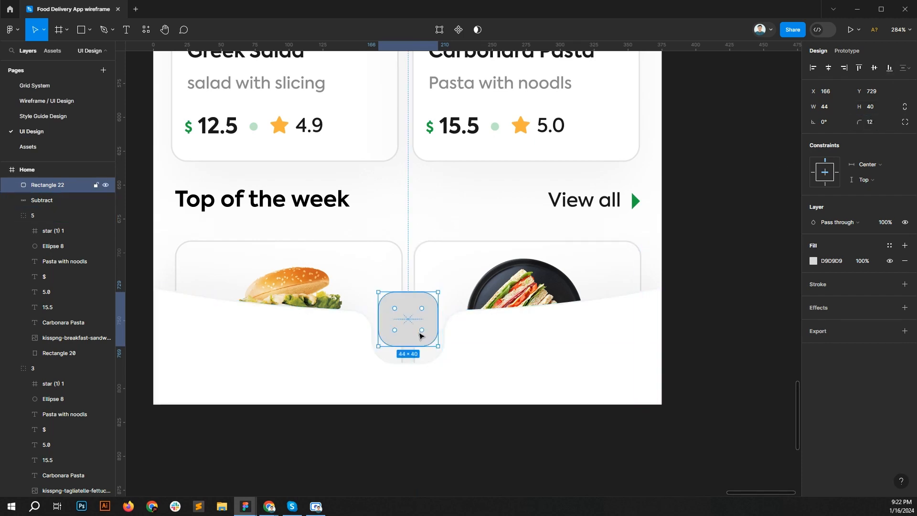
Try stretching the rounded rectangle's height to 43, undo that, and move the rectangle down by 4 to Y 733
{"action": "left_click_drag", "start_coordinate": [413, 344], "coordinate": [415, 350]}
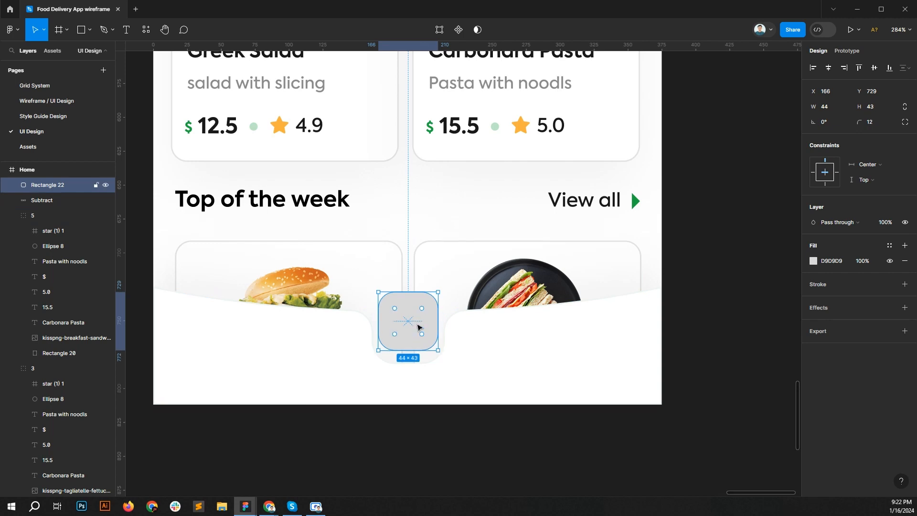
{"action": "key", "text": "ctrl+z"}
{"action": "key", "text": "Down"}
{"action": "key", "text": "Down"}
{"action": "key", "text": "Down"}
{"action": "key", "text": "Down"}
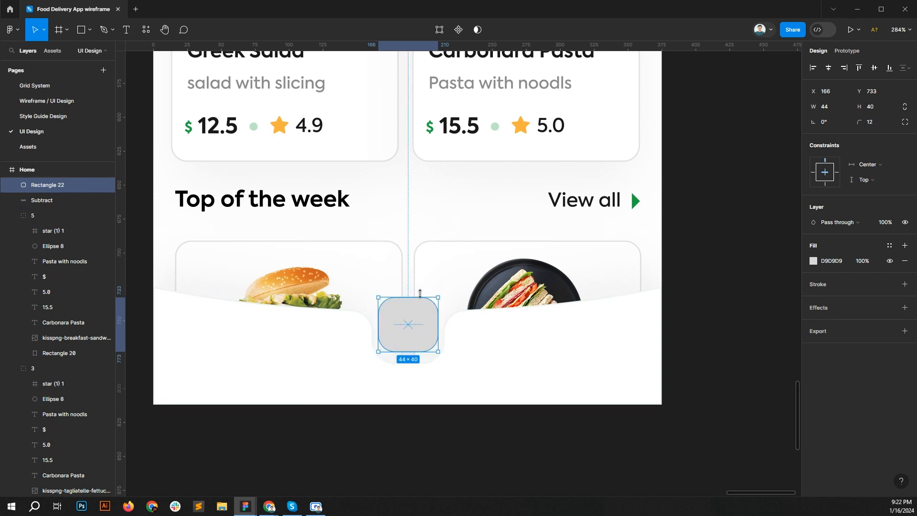
Check the rounded rectangle's spacing to the notched bar and move the rectangle down by 4 to Y 737
{"action": "scroll", "coordinate": [426, 307], "scroll_direction": "up", "scroll_amount": 3}
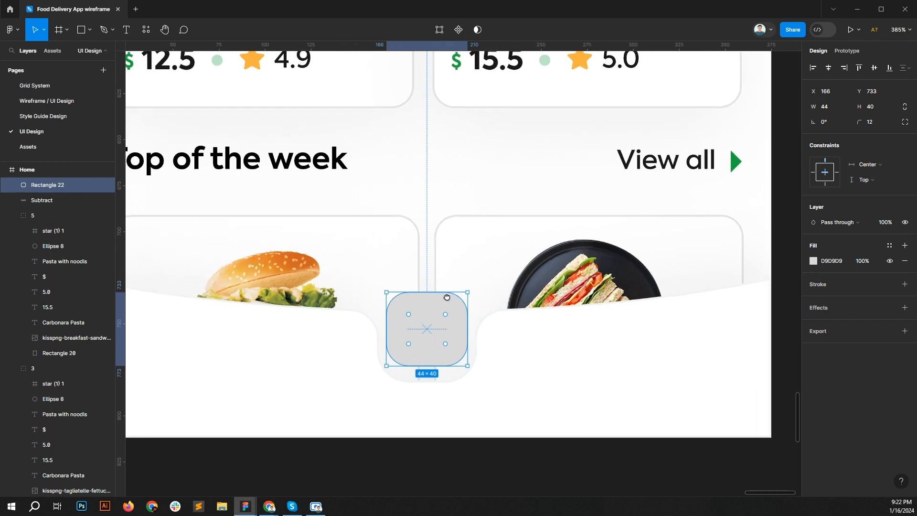
{"action": "key", "text": "Escape"}
{"action": "left_click", "coordinate": [465, 340]}
{"action": "key", "text": "alt"}
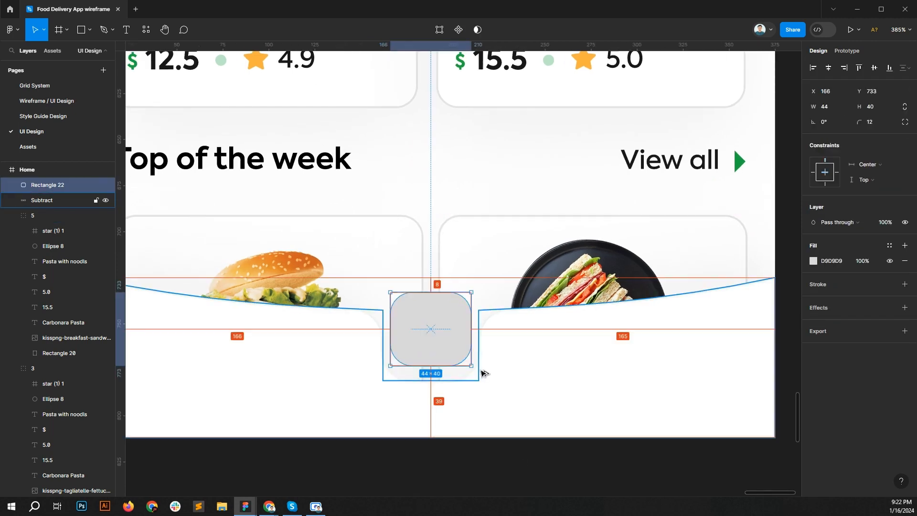
{"action": "key", "text": "Down"}
{"action": "key", "text": "Down"}
{"action": "key", "text": "Down"}
{"action": "key", "text": "Down"}
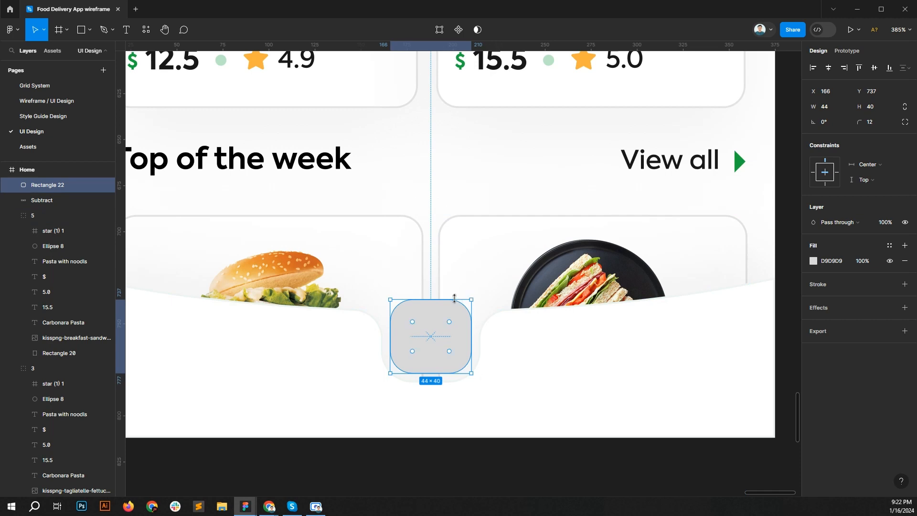
Apply the green colour style 1 as the fill of the rounded rectangle in the notch
{"action": "scroll", "coordinate": [418, 268], "scroll_direction": "down", "scroll_amount": 3}
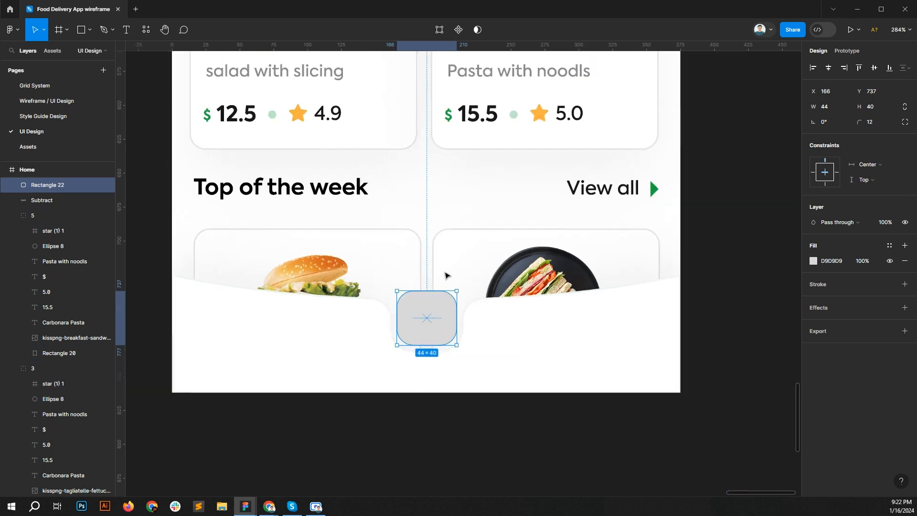
{"action": "left_click", "coordinate": [889, 246]}
{"action": "left_click", "coordinate": [703, 308]}
{"action": "key", "text": "Escape"}
{"action": "left_click_drag", "start_coordinate": [427, 315], "coordinate": [430, 258]}
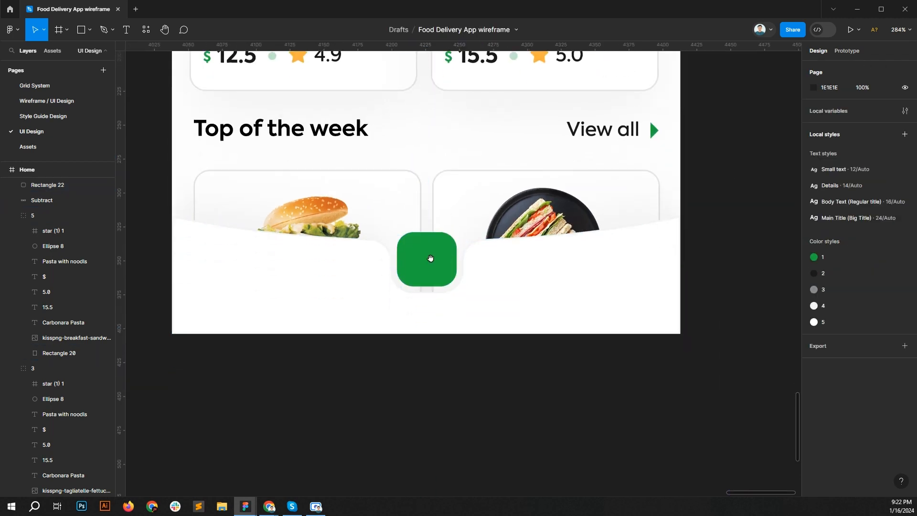
Add a drop shadow to the green button and set its blur to 40
{"action": "left_click", "coordinate": [430, 258]}
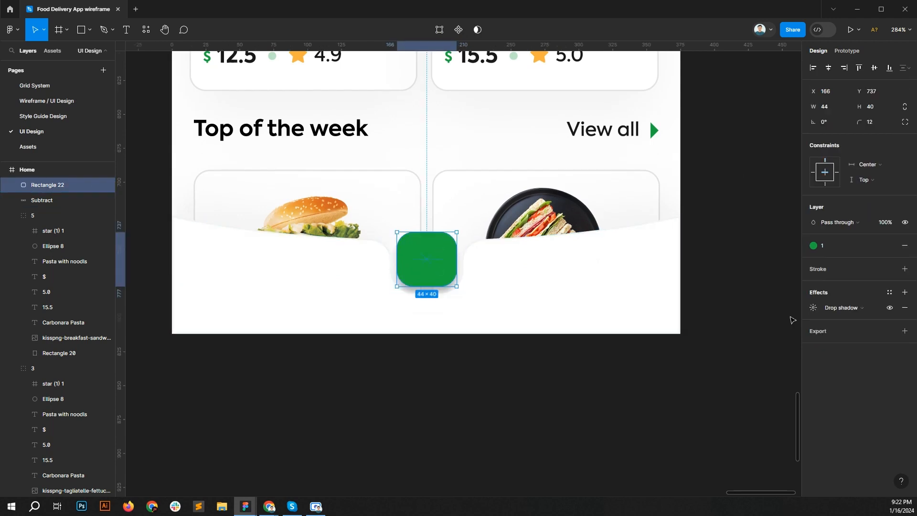
{"action": "left_click", "coordinate": [809, 308]}
{"action": "left_click", "coordinate": [769, 331]}
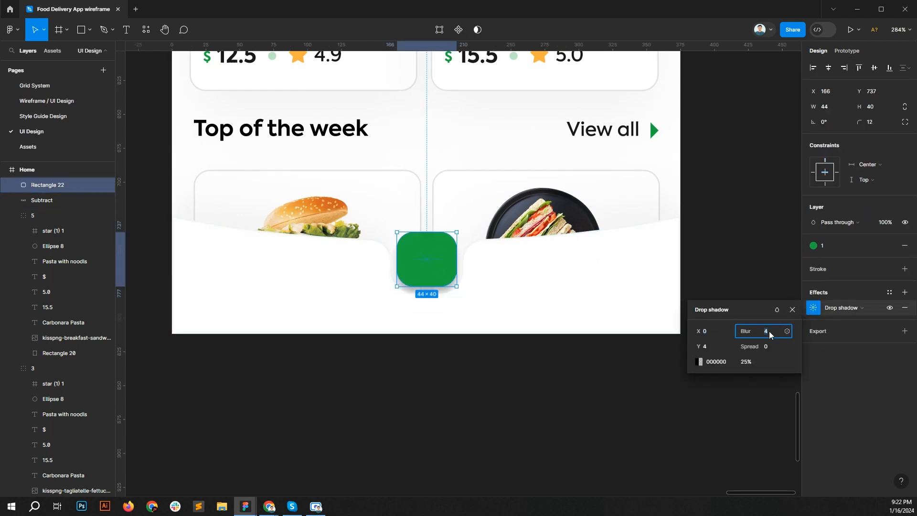
{"action": "type", "text": "40"}
{"action": "key", "text": "Return"}
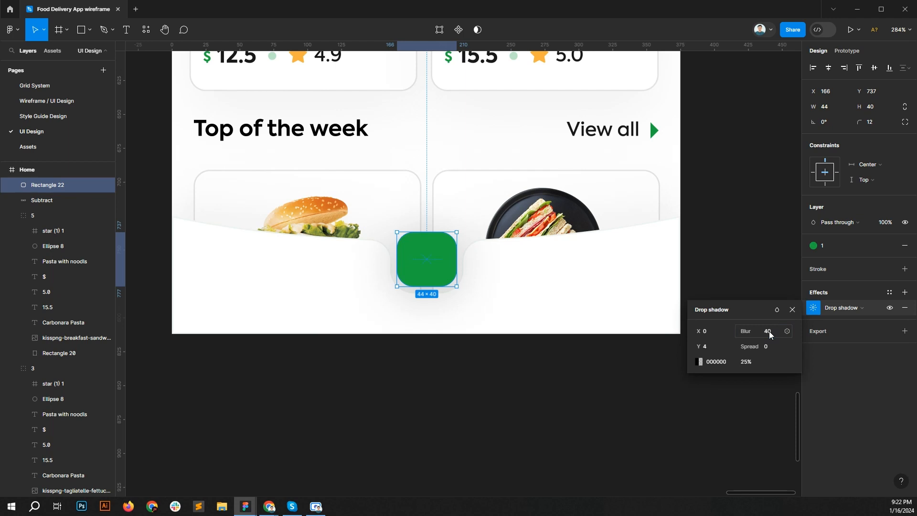
Sample the button's green as the shadow colour and set the shadow's Y offset to 20 after trying 15
{"action": "left_click", "coordinate": [700, 362]}
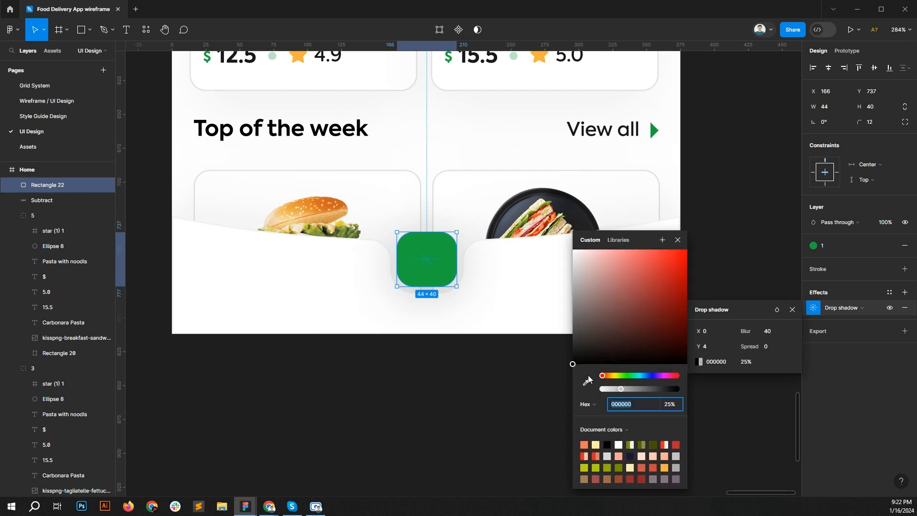
{"action": "left_click", "coordinate": [587, 379]}
{"action": "left_click", "coordinate": [426, 251]}
{"action": "left_click", "coordinate": [711, 346]}
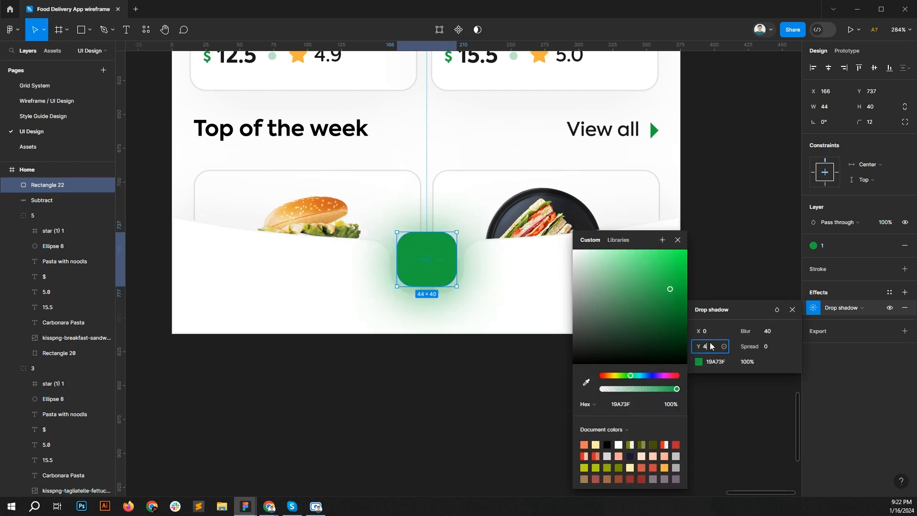
{"action": "type", "text": "15"}
{"action": "key", "text": "Return"}
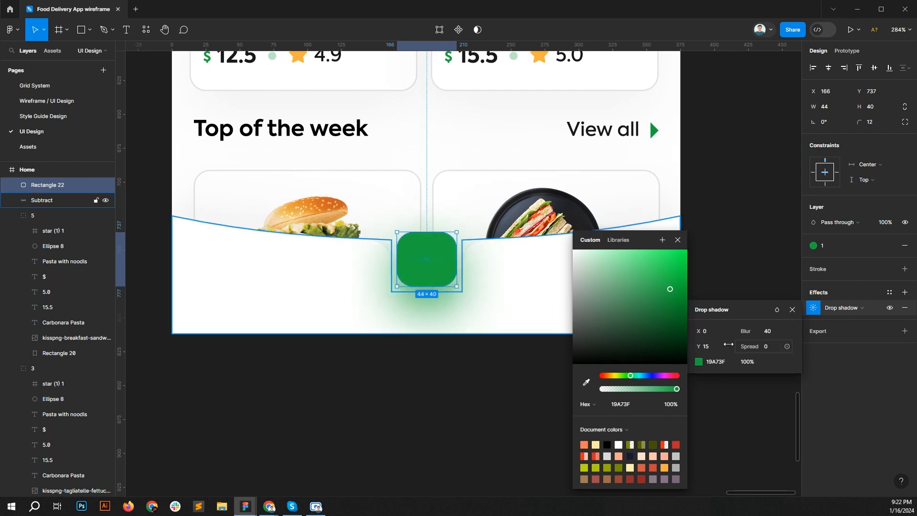
{"action": "type", "text": "20"}
{"action": "key", "text": "Return"}
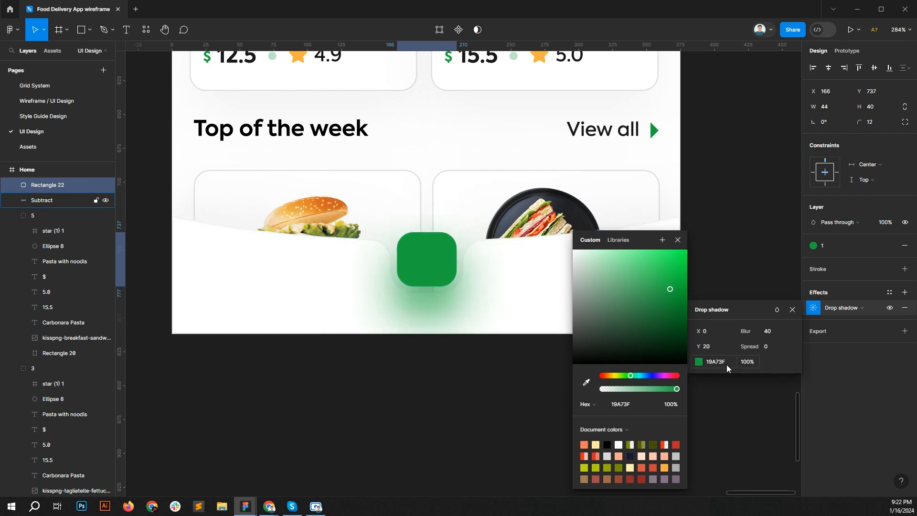
Set the green drop shadow's opacity to 50% and close its settings
{"action": "left_click", "coordinate": [754, 361]}
{"action": "type", "text": "50"}
{"action": "key", "text": "Return"}
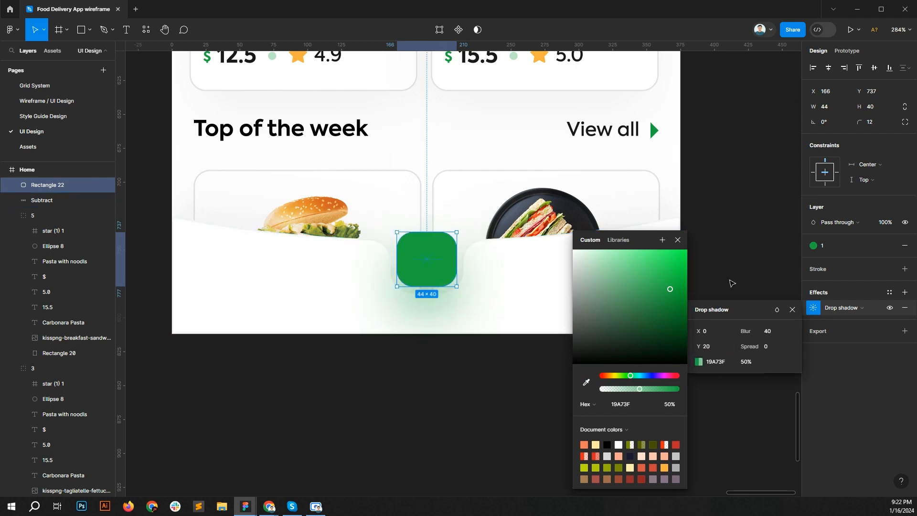
{"action": "left_click", "coordinate": [677, 239]}
{"action": "left_click", "coordinate": [436, 309]}
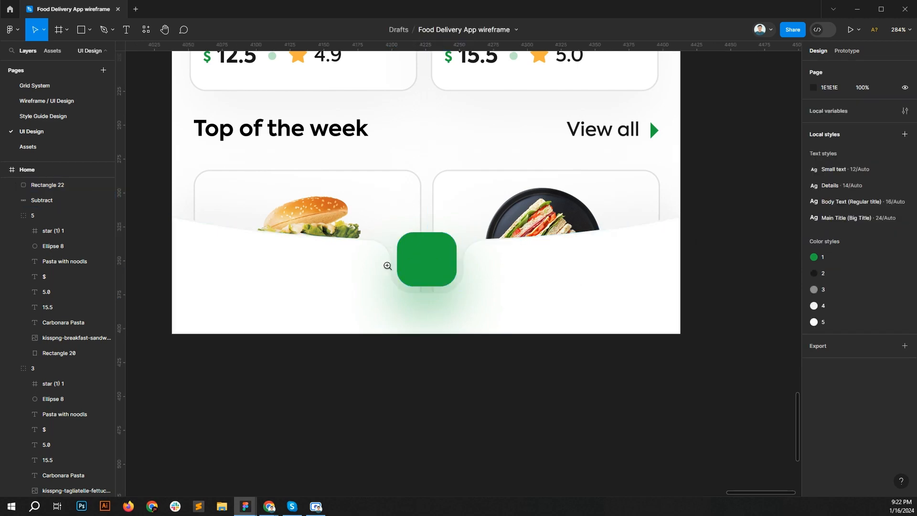
Copy the white shopping bag icon from below the frame, paste it onto the green button and centre it there
{"action": "scroll", "coordinate": [387, 266], "scroll_direction": "down", "scroll_amount": 3}
{"action": "scroll", "coordinate": [417, 352], "scroll_direction": "down", "scroll_amount": 2}
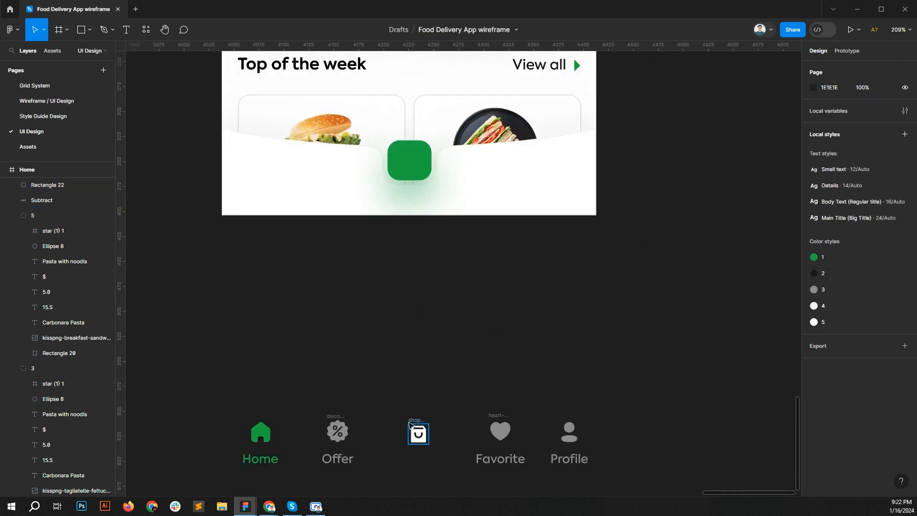
{"action": "scroll", "coordinate": [406, 210], "scroll_direction": "up", "scroll_amount": 5}
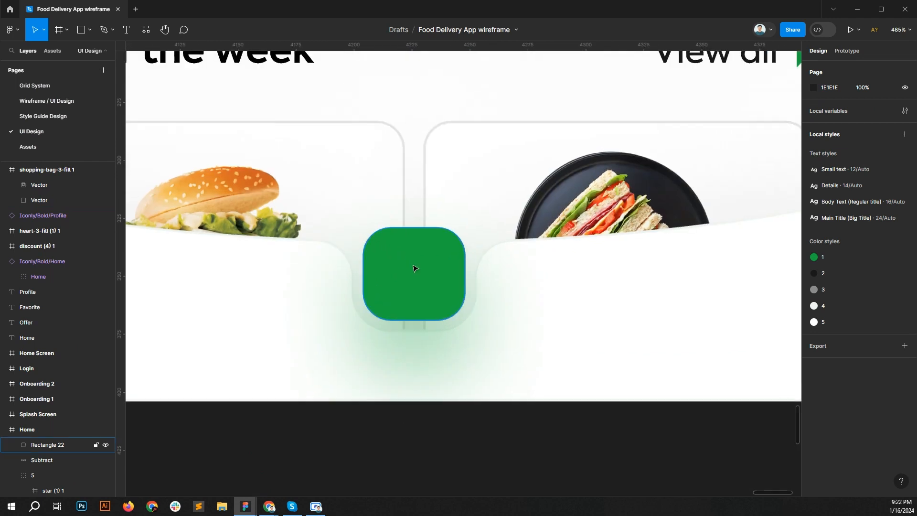
{"action": "left_click", "coordinate": [413, 265]}
{"action": "key", "text": "ctrl+v"}
{"action": "left_click_drag", "start_coordinate": [443, 220], "coordinate": [423, 270]}
{"action": "left_click", "coordinate": [454, 243], "text": "shift"}
{"action": "left_click", "coordinate": [874, 68]}
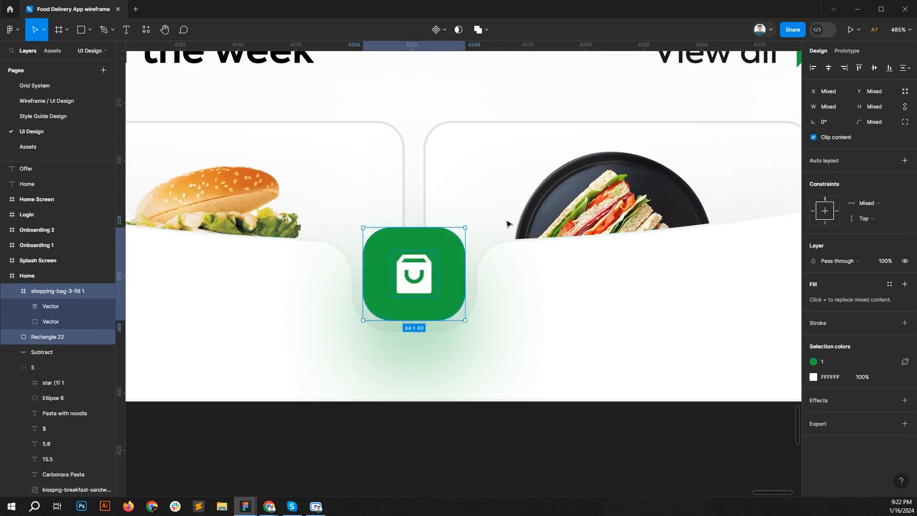
Give the green button a 1 px inside stroke with the white colour style 5
{"action": "scroll", "coordinate": [507, 224], "scroll_direction": "down", "scroll_amount": 3}
{"action": "left_click", "coordinate": [508, 372]}
{"action": "left_click_drag", "start_coordinate": [421, 320], "coordinate": [433, 285]}
{"action": "scroll", "coordinate": [436, 301], "scroll_direction": "down", "scroll_amount": 2}
{"action": "left_click_drag", "start_coordinate": [469, 315], "coordinate": [457, 321]}
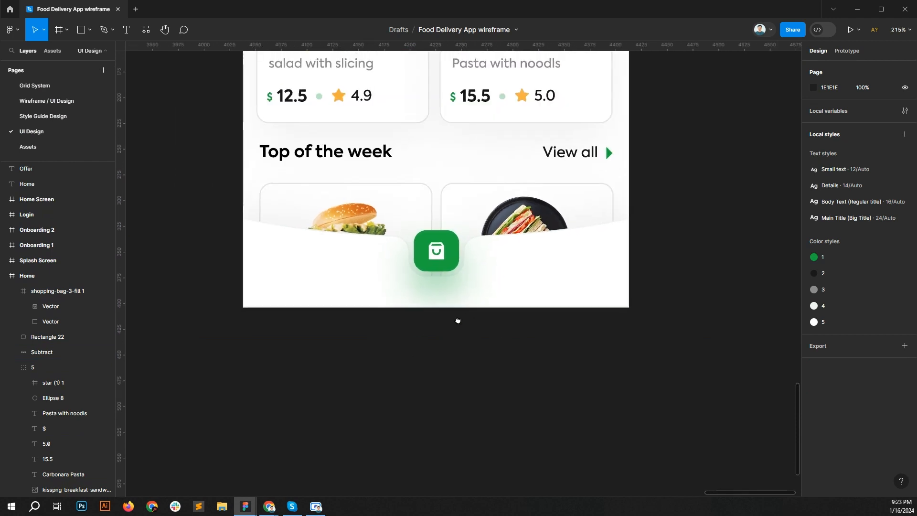
{"action": "scroll", "coordinate": [453, 287], "scroll_direction": "down", "scroll_amount": 1}
{"action": "left_click", "coordinate": [478, 246]}
{"action": "left_click", "coordinate": [454, 234]}
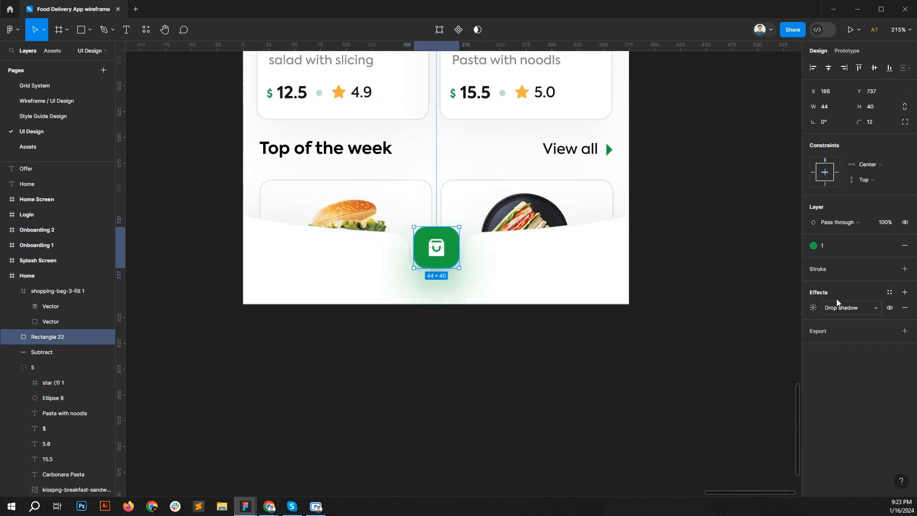
{"action": "left_click", "coordinate": [817, 272]}
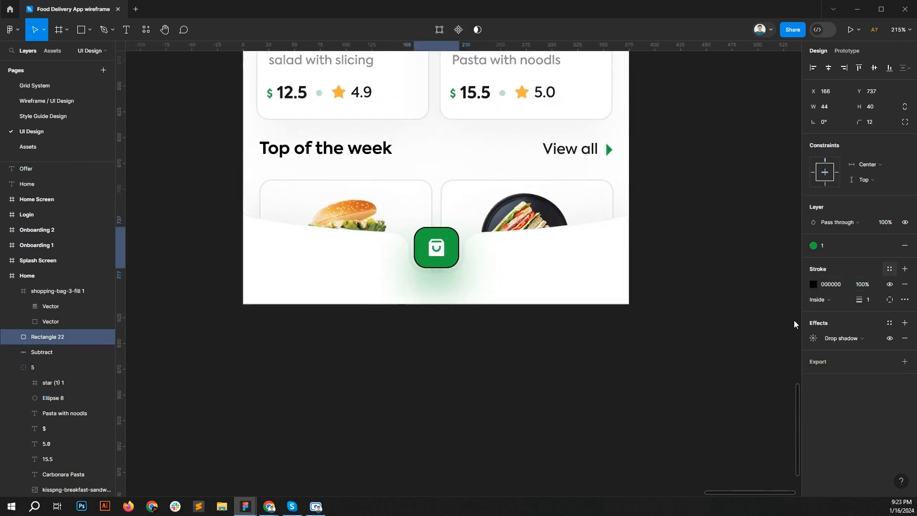
{"action": "left_click", "coordinate": [709, 393]}
{"action": "left_click", "coordinate": [706, 263]}
Cut the Home and Offer icons with their labels from below the frame and paste them into the Home frame
{"action": "mouse_move", "coordinate": [439, 245]}
{"action": "left_mouse_down"}
{"action": "mouse_move", "coordinate": [471, 221]}
{"action": "mouse_move", "coordinate": [460, 222]}
{"action": "left_mouse_up"}
{"action": "scroll", "coordinate": [472, 222], "scroll_direction": "up", "scroll_amount": 3}
{"action": "scroll", "coordinate": [471, 221], "scroll_direction": "down", "scroll_amount": 5}
{"action": "left_click_drag", "start_coordinate": [308, 397], "coordinate": [387, 445]}
{"action": "left_click_drag", "start_coordinate": [303, 357], "coordinate": [436, 451]}
{"action": "left_click", "coordinate": [419, 299]}
{"action": "scroll", "coordinate": [380, 271], "scroll_direction": "up", "scroll_amount": 8}
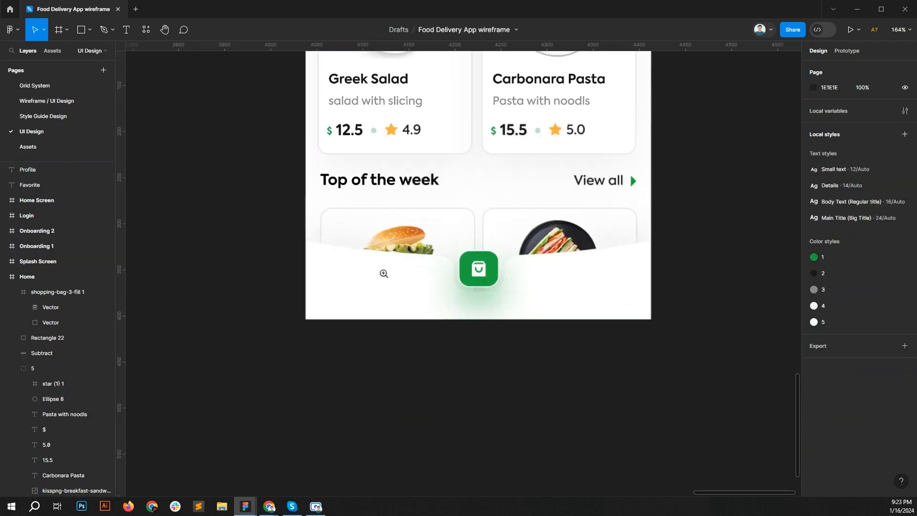
{"action": "left_click", "coordinate": [387, 273]}
{"action": "key", "text": "ctrl+v"}
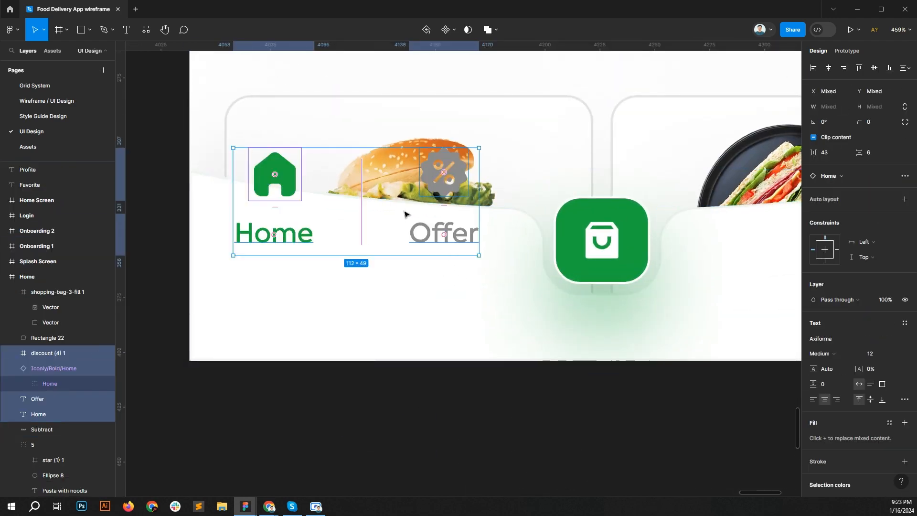
Move the Home and Offer items down onto the navigation bar, left of the green button, and nudge them down by 3
{"action": "left_click_drag", "start_coordinate": [405, 213], "coordinate": [402, 294]}
{"action": "scroll", "coordinate": [402, 291], "scroll_direction": "down", "scroll_amount": 6}
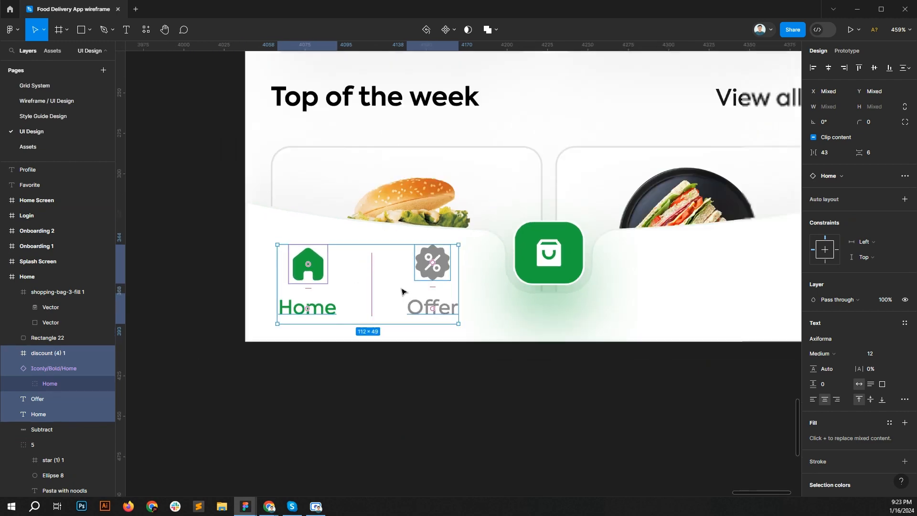
{"action": "left_click_drag", "start_coordinate": [487, 362], "coordinate": [447, 350]}
{"action": "key", "text": "Down"}
{"action": "key", "text": "Down"}
{"action": "key", "text": "Down"}
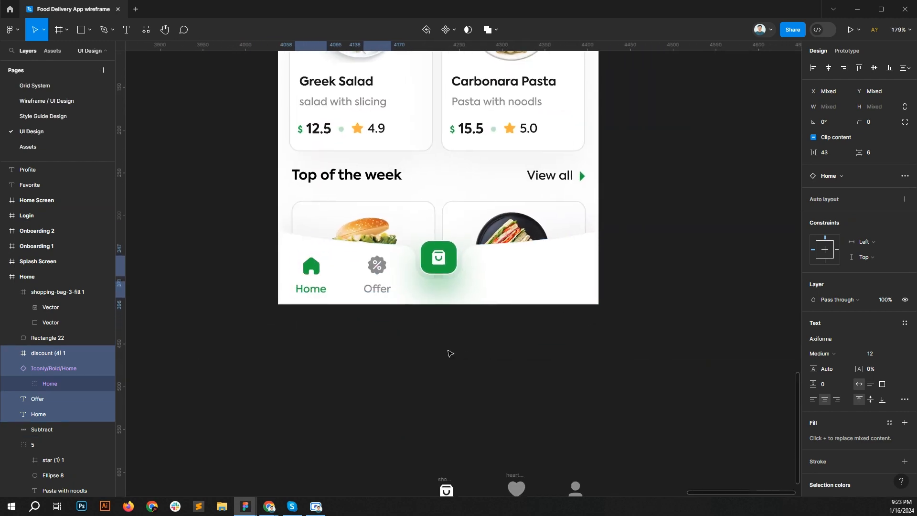
Cut the Favorite and Profile icons with their labels from below the frame and paste them into the Home frame
{"action": "left_click", "coordinate": [453, 354]}
{"action": "left_click_drag", "start_coordinate": [531, 385], "coordinate": [366, 265]}
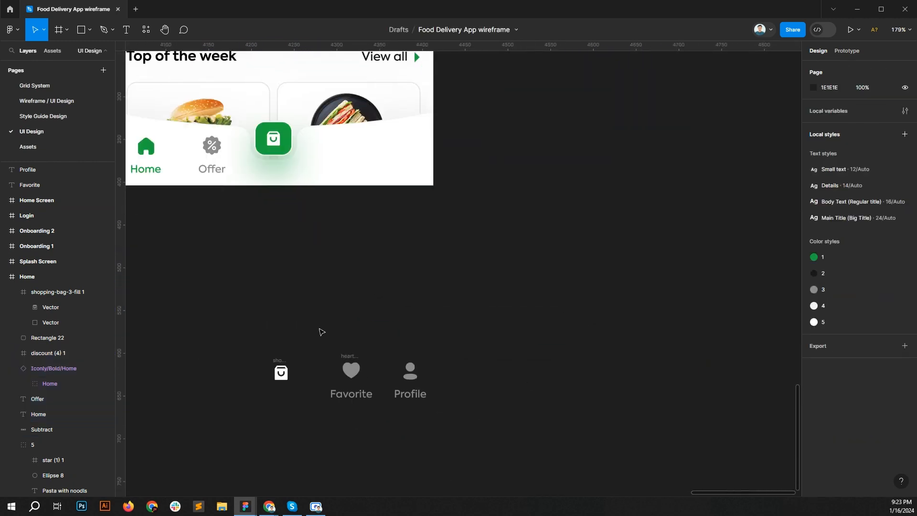
{"action": "left_click_drag", "start_coordinate": [321, 332], "coordinate": [460, 439]}
{"action": "key", "text": "Delete"}
{"action": "scroll", "coordinate": [409, 360], "scroll_direction": "up", "scroll_amount": 3}
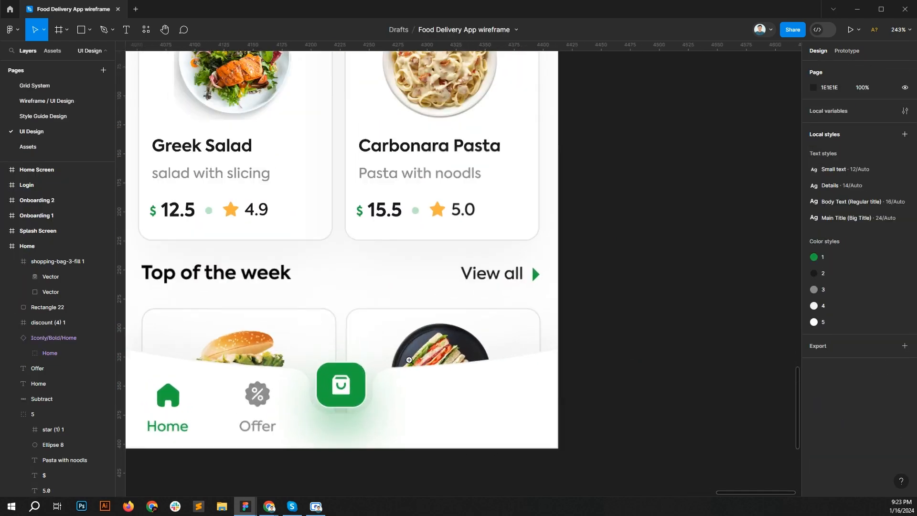
{"action": "left_click_drag", "start_coordinate": [444, 402], "coordinate": [437, 369]}
{"action": "left_click", "coordinate": [437, 369]}
{"action": "key", "text": "ctrl+v"}
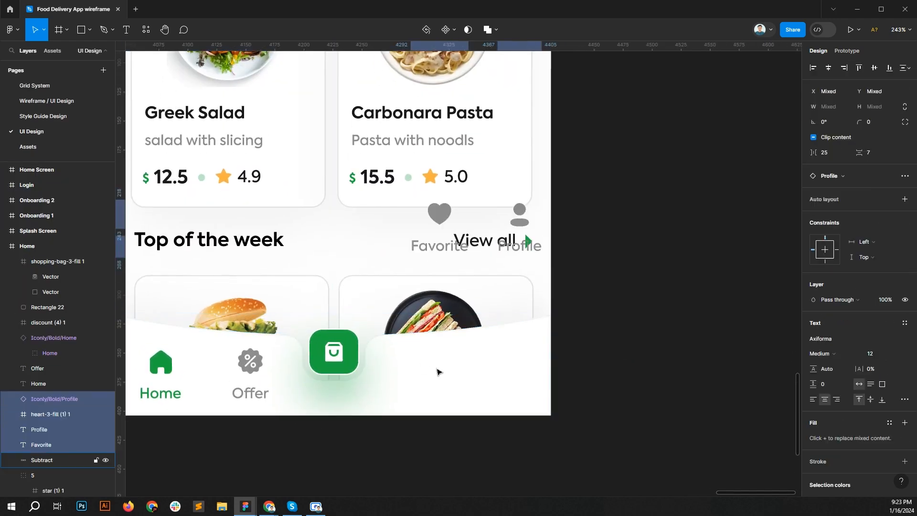
Move the Favorite and Profile items down onto the navigation bar and slightly left, ending right of the green button
{"action": "key", "text": "shift+Down"}
{"action": "key", "text": "shift+Down"}
{"action": "key", "text": "shift+Down"}
{"action": "key", "text": "shift+Down"}
{"action": "key", "text": "shift+Down"}
{"action": "key", "text": "shift+Down"}
{"action": "key", "text": "shift+Down"}
{"action": "key", "text": "shift+Down"}
{"action": "key", "text": "shift+Down"}
{"action": "key", "text": "shift+Down"}
{"action": "key", "text": "shift+Down"}
{"action": "key", "text": "shift+Down"}
{"action": "key", "text": "shift+Down"}
{"action": "key", "text": "shift+Down"}
{"action": "key", "text": "shift+Down"}
{"action": "key", "text": "shift+Down"}
{"action": "key", "text": "shift+Down"}
{"action": "key", "text": "shift+Down"}
{"action": "key", "text": "shift+Up"}
{"action": "key", "text": "shift+Up"}
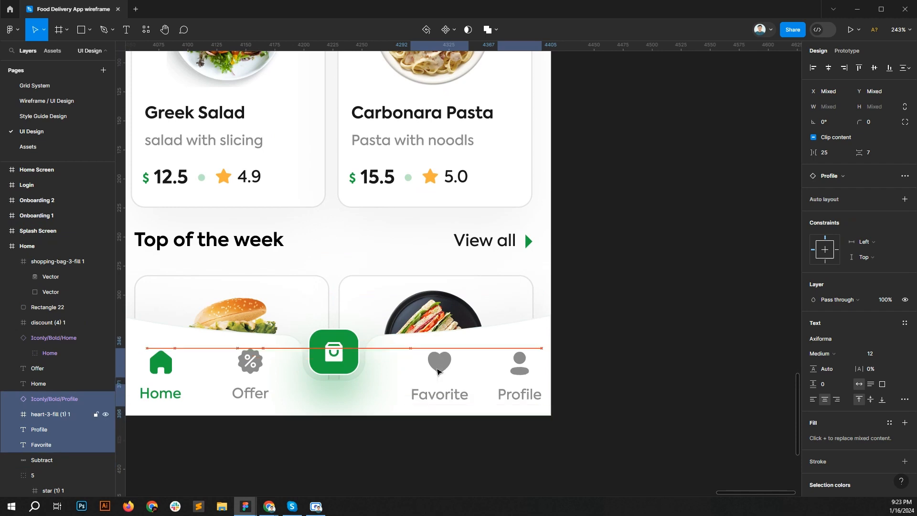
{"action": "key", "text": "shift+Up"}
{"action": "key", "text": "shift+Left"}
{"action": "key", "text": "alt"}
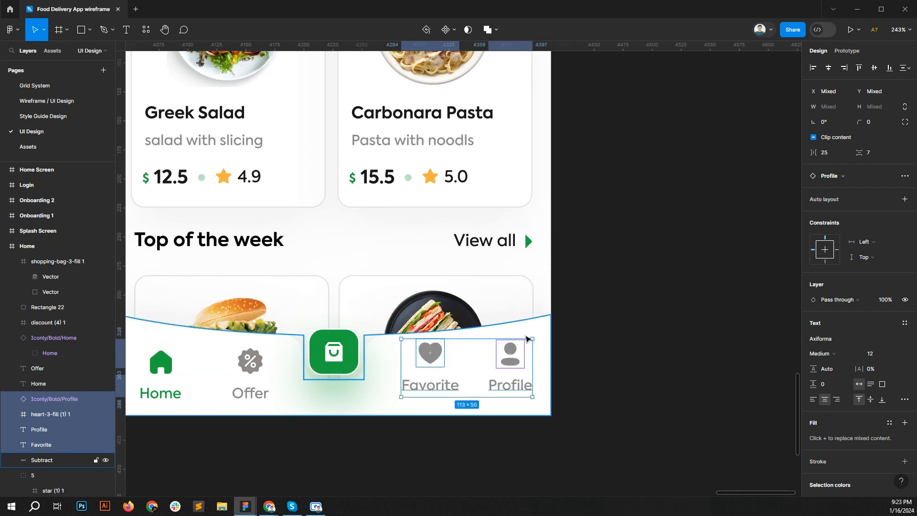
Nudge the Favorite and Profile items down by 5 towards the level of the Home and Offer items
{"action": "key", "text": "Down"}
{"action": "key", "text": "Down"}
{"action": "key", "text": "Down"}
{"action": "key", "text": "Down"}
{"action": "key", "text": "Down"}
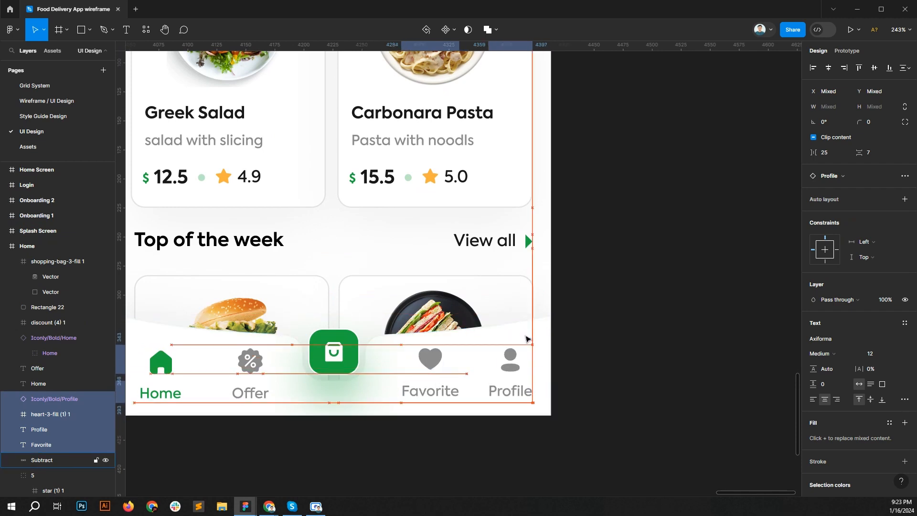
{"action": "scroll", "coordinate": [527, 339], "scroll_direction": "down", "scroll_amount": 4}
{"action": "left_click", "coordinate": [554, 333]}
{"action": "scroll", "coordinate": [370, 361], "scroll_direction": "up", "scroll_amount": 2}
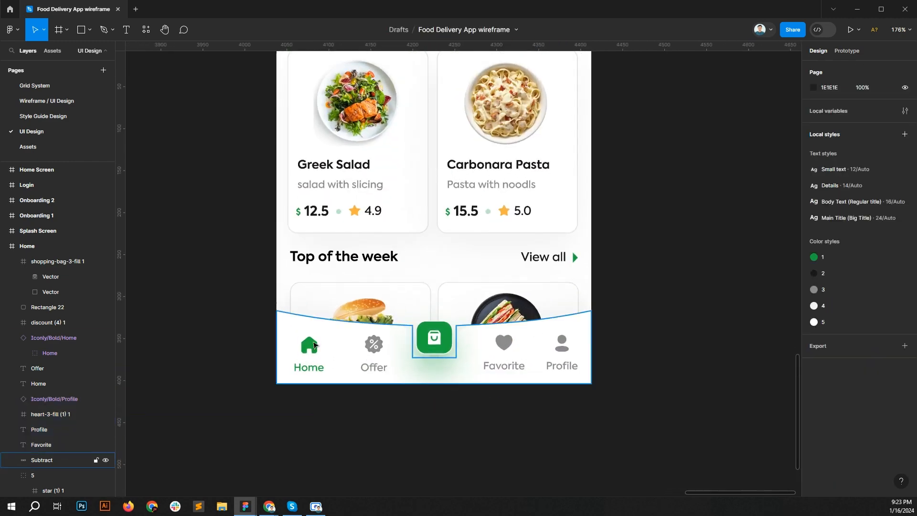
{"action": "left_click", "coordinate": [314, 345]}
{"action": "left_click", "coordinate": [309, 366], "text": "shift"}
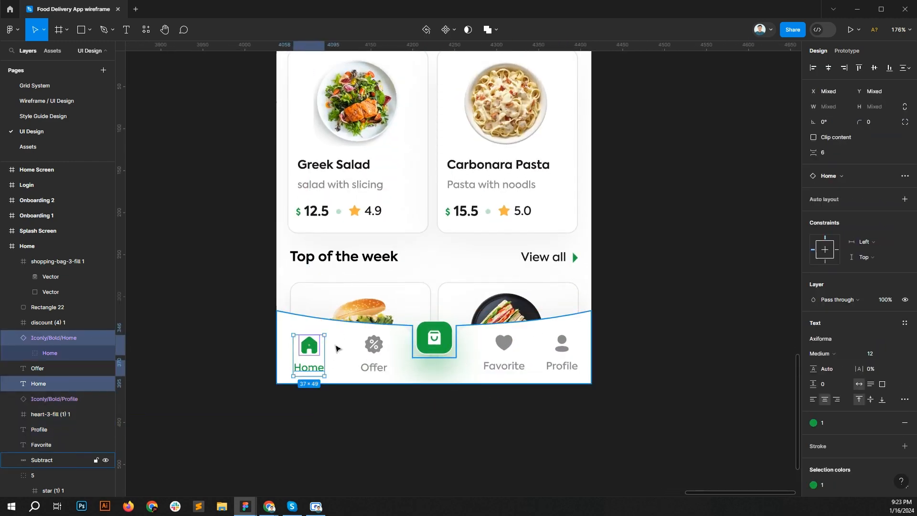
{"action": "left_click", "coordinate": [442, 409]}
{"action": "left_click_drag", "start_coordinate": [395, 371], "coordinate": [387, 385]}
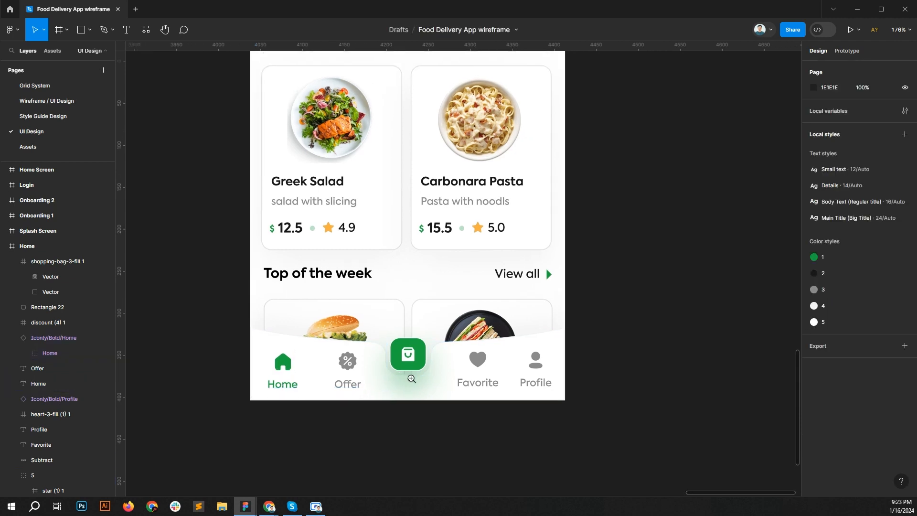
Set the opacity of the green button's drop shadow to 30%
{"action": "scroll", "coordinate": [412, 378], "scroll_direction": "up", "scroll_amount": 2}
{"action": "left_click", "coordinate": [421, 347]}
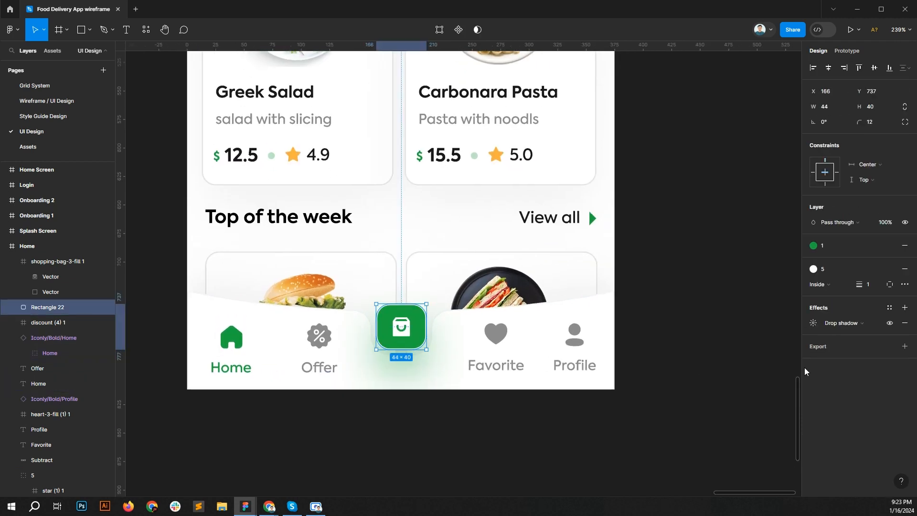
{"action": "left_click", "coordinate": [813, 324]}
{"action": "type", "text": "30"}
{"action": "key", "text": "Return"}
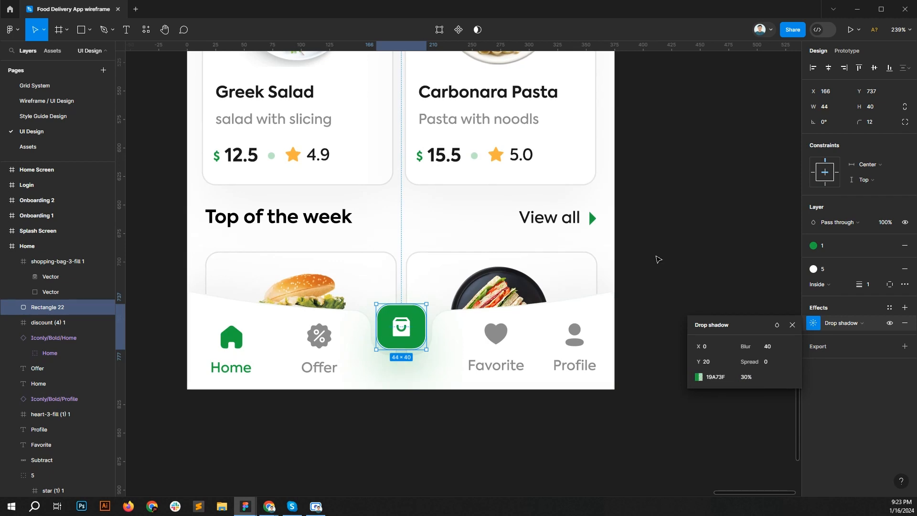
Set the height of the green shopping bag button's rectangle to 44
{"action": "left_click", "coordinate": [657, 258]}
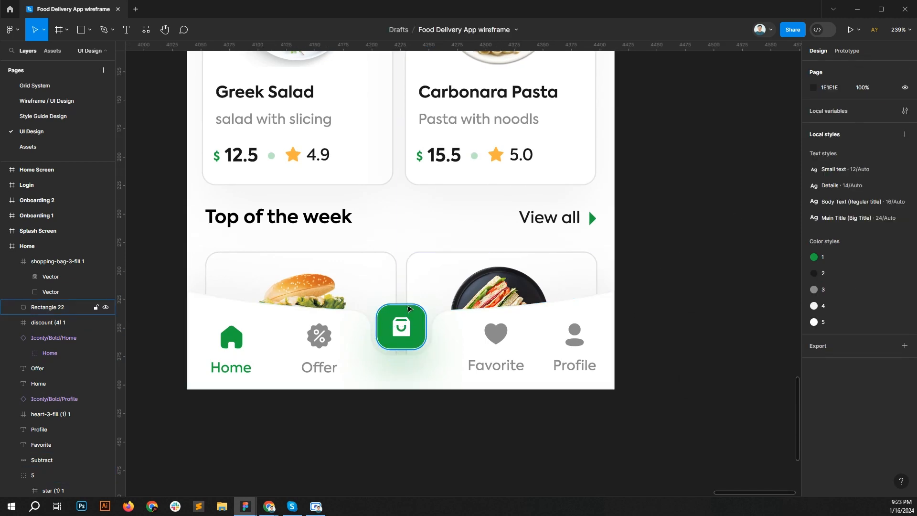
{"action": "left_click", "coordinate": [48, 307]}
{"action": "left_click", "coordinate": [876, 106]}
{"action": "type", "text": "44"}
{"action": "key", "text": "Return"}
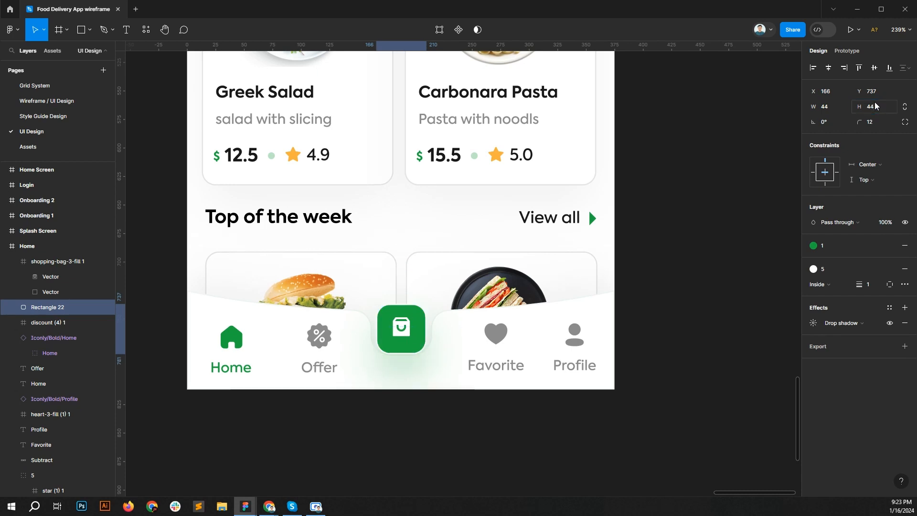
Nudge the green button and its white bag icon slightly upward within the navigation bar's notch
{"action": "left_click", "coordinate": [418, 320], "text": "shift"}
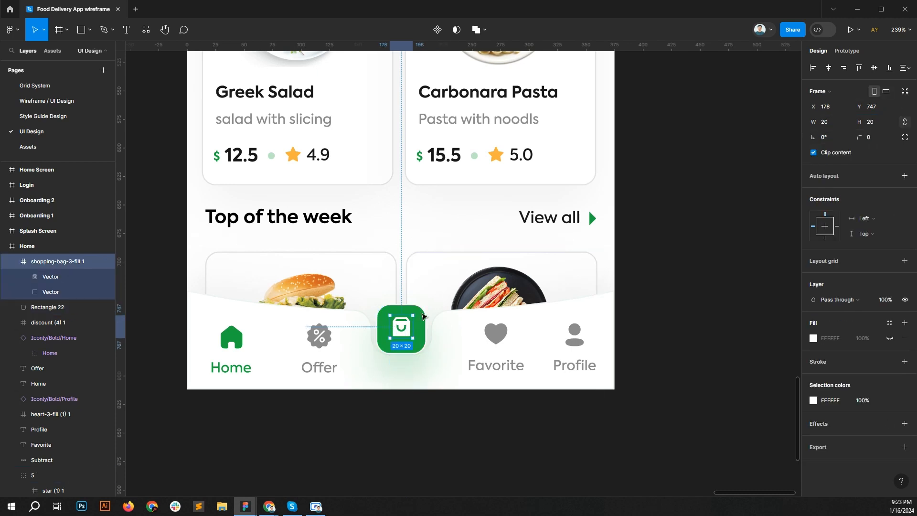
{"action": "key", "text": "Up"}
{"action": "key", "text": "Up"}
{"action": "key", "text": "Up"}
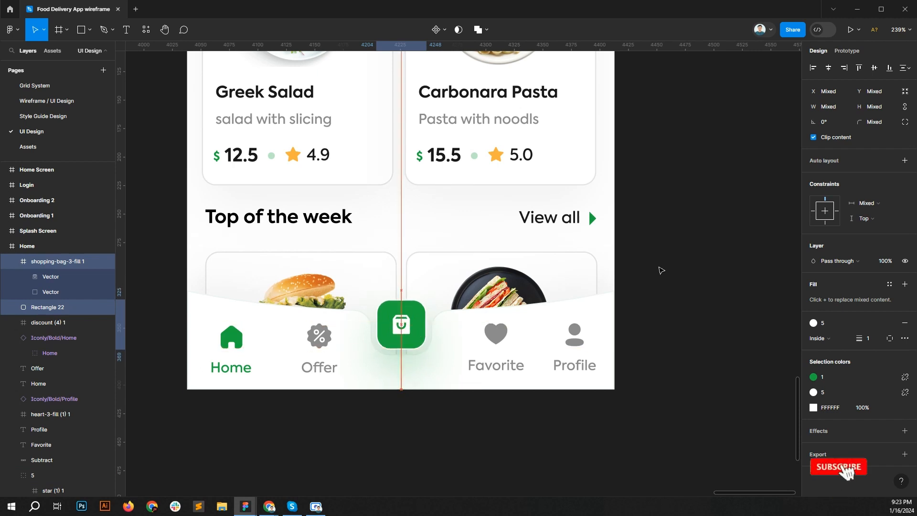
{"action": "key", "text": "Escape"}
Replace the navigation bar's linked stroke style with the E3E3E3 stroke colour used on the sandwich card
{"action": "scroll", "coordinate": [513, 289], "scroll_direction": "left", "scroll_amount": 3}
{"action": "scroll", "coordinate": [514, 290], "scroll_direction": "down", "scroll_amount": 1}
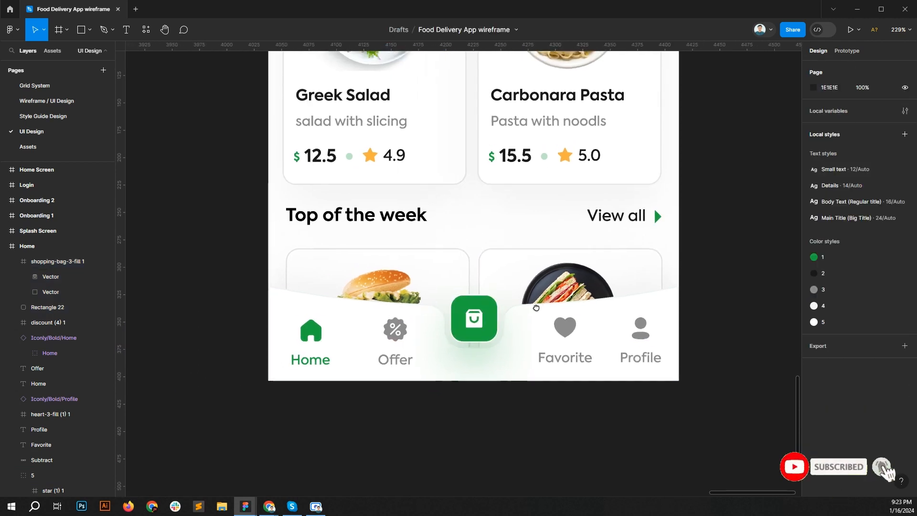
{"action": "left_click_drag", "start_coordinate": [537, 307], "coordinate": [479, 336]}
{"action": "scroll", "coordinate": [488, 351], "scroll_direction": "up", "scroll_amount": 1}
{"action": "scroll", "coordinate": [483, 334], "scroll_direction": "down", "scroll_amount": 3}
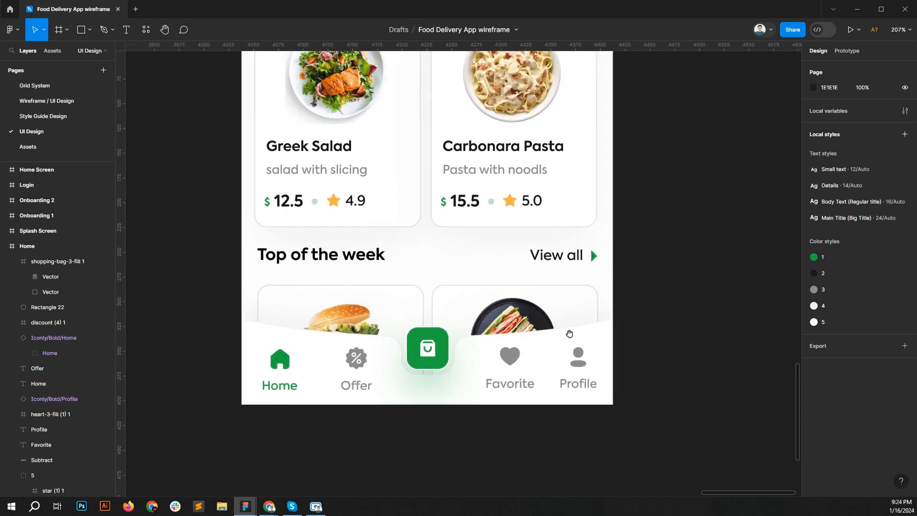
{"action": "left_click", "coordinate": [587, 337]}
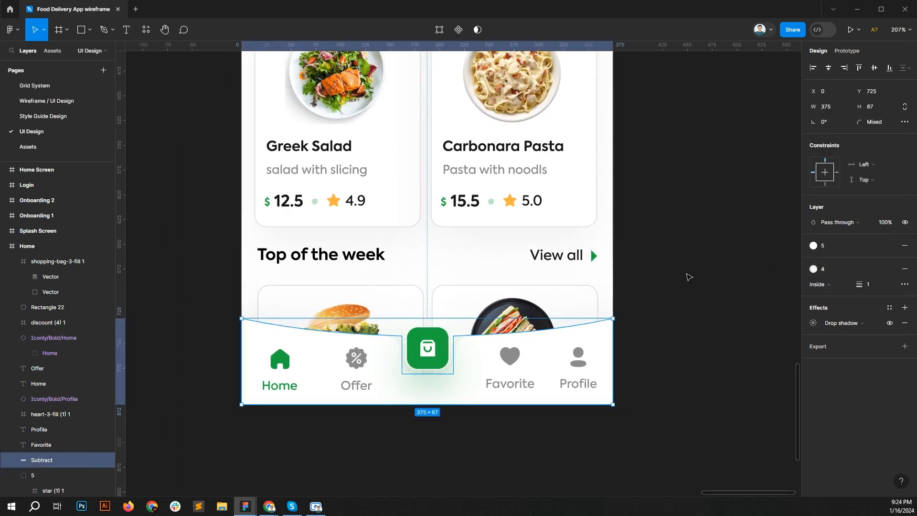
{"action": "left_click", "coordinate": [687, 273]}
{"action": "left_click", "coordinate": [577, 295], "text": "ctrl"}
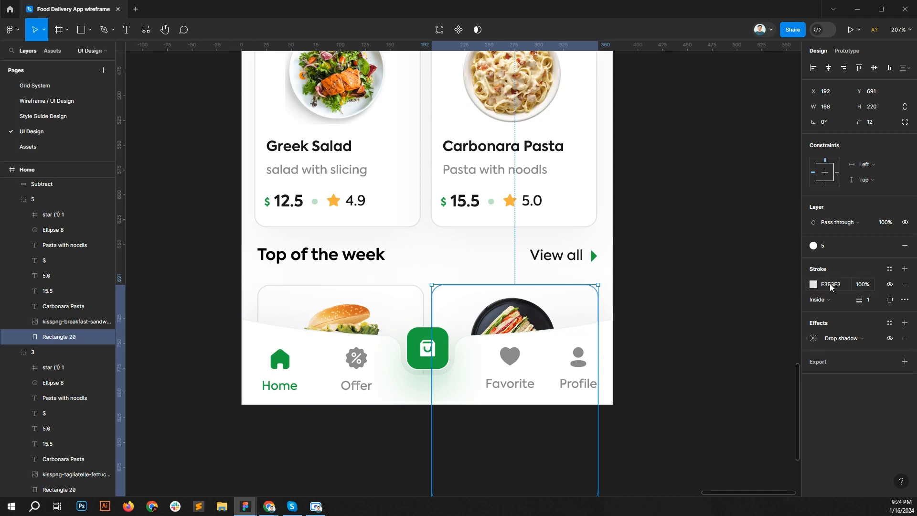
{"action": "left_click", "coordinate": [706, 276]}
{"action": "left_click", "coordinate": [583, 343]}
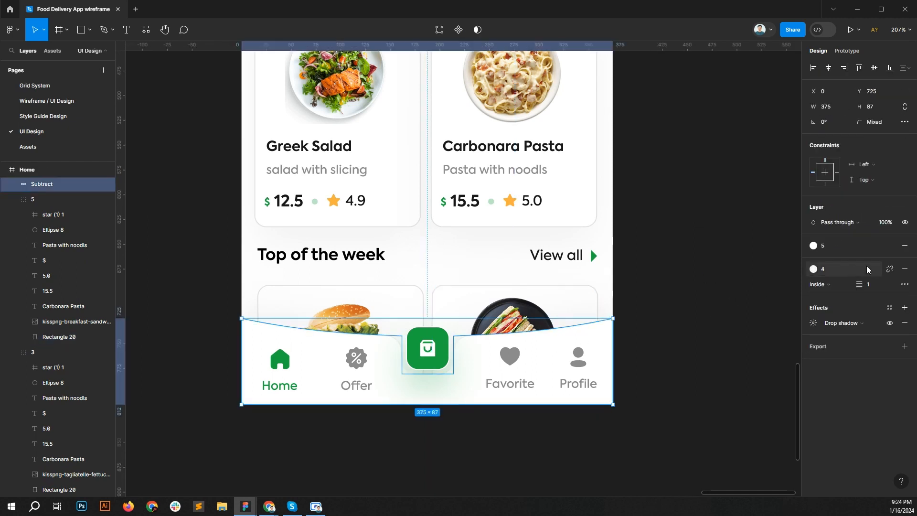
{"action": "left_click", "coordinate": [890, 269]}
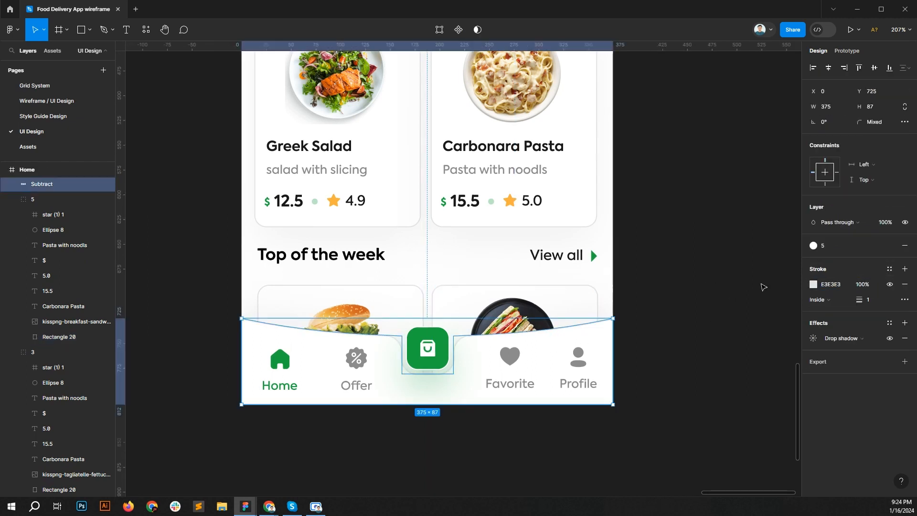
{"action": "left_click", "coordinate": [763, 287]}
{"action": "scroll", "coordinate": [632, 315], "scroll_direction": "up", "scroll_amount": 2}
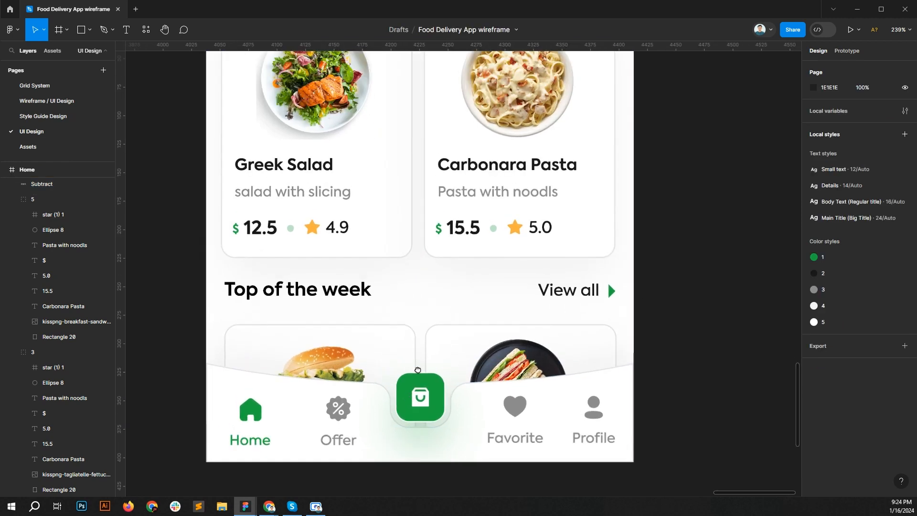